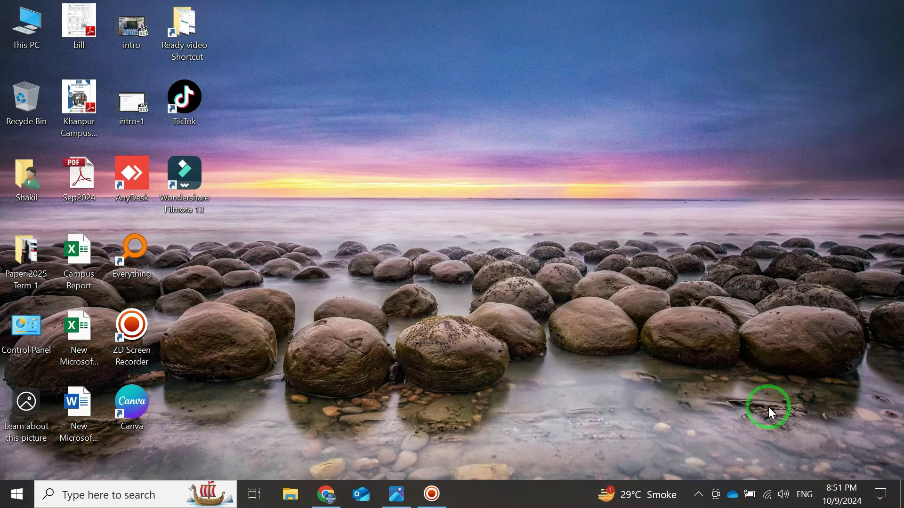
# - Bring the Photos window showing math 5th.jpg back from the taskbar
pyautogui.click(396, 492)
# - View math 5th.jpg maximized and full-screen, then switch to the vu ideas YouTube channel in Chrome
pyautogui.click(847, 19)
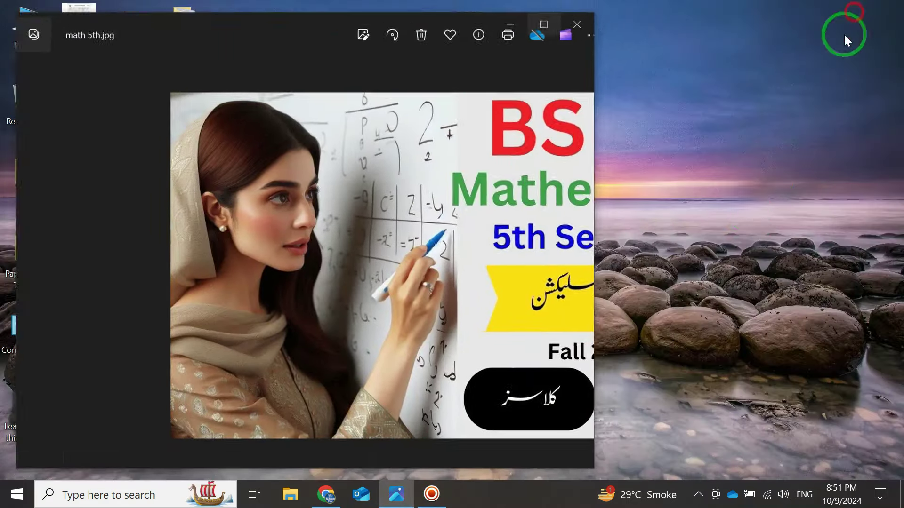
pyautogui.click(546, 33)
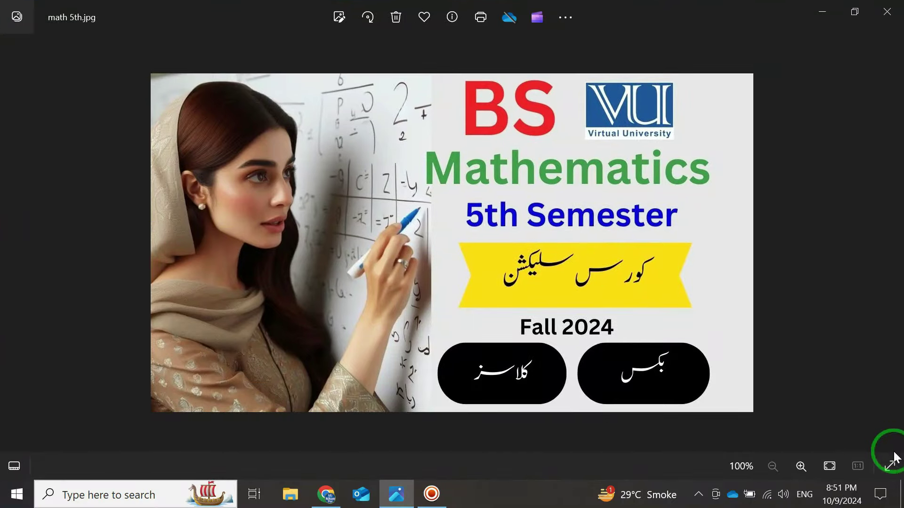
pyautogui.click(888, 465)
pyautogui.scroll(2, 602, 286)
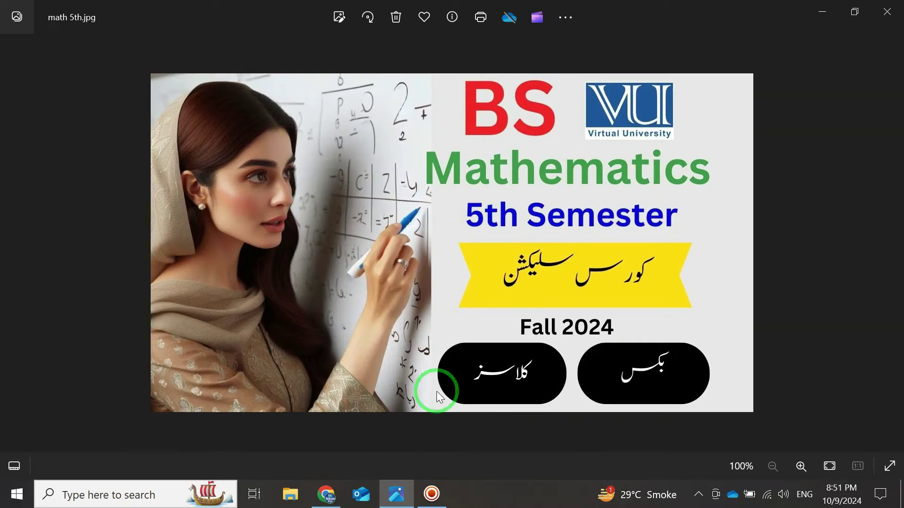
pyautogui.click(326, 494)
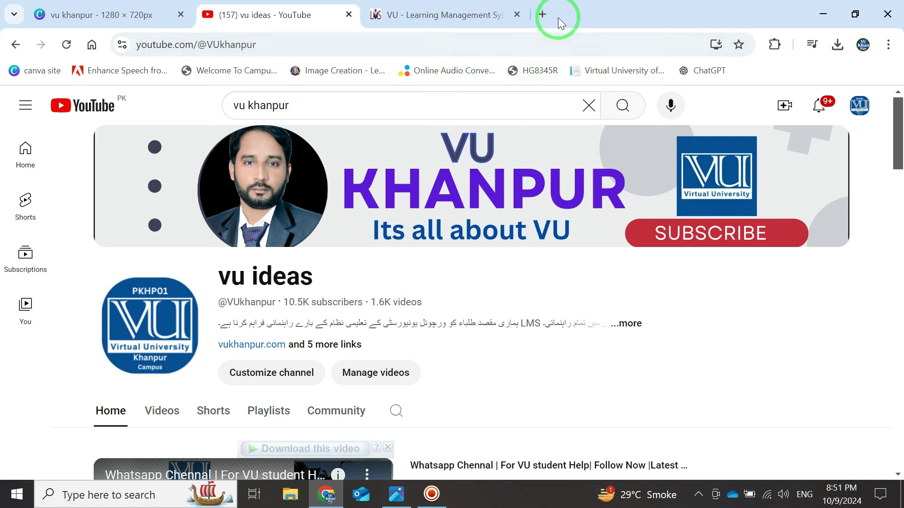
# - Load vu.edu.pk in a new tab and scroll past its Fall 2024 orientation banner
pyautogui.click(543, 15)
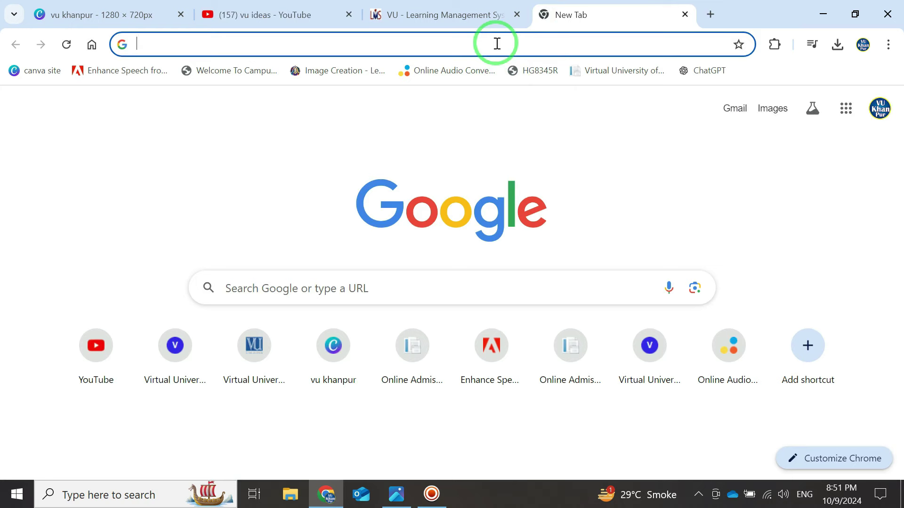
pyautogui.write('vu')
pyautogui.press('Return')
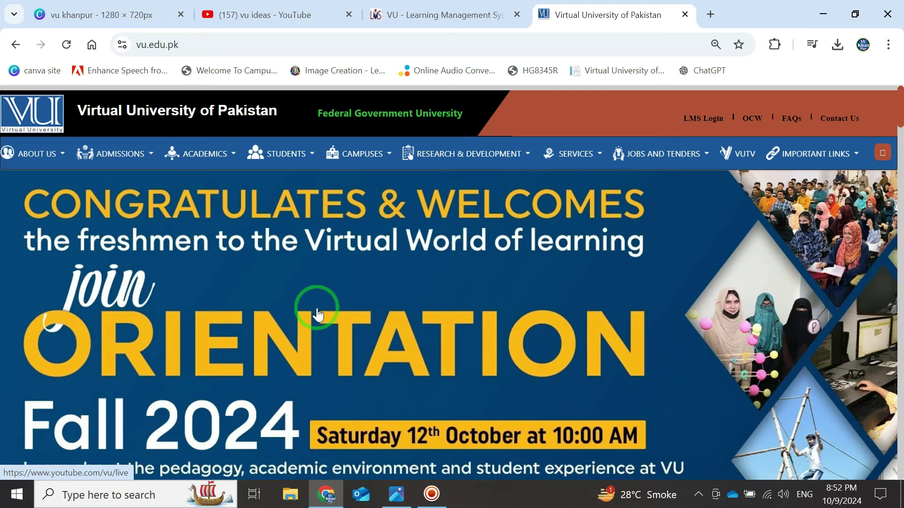
pyautogui.scroll(-3, 317, 315)
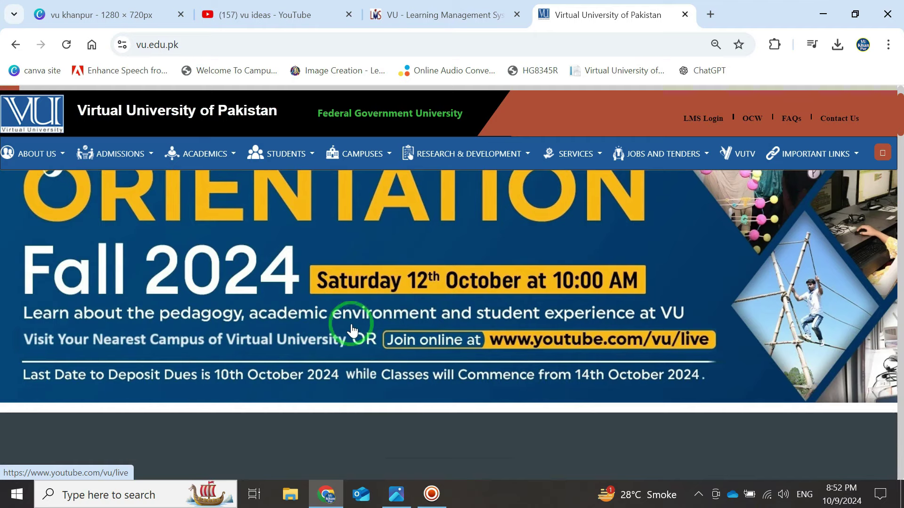
pyautogui.scroll(3, 361, 332)
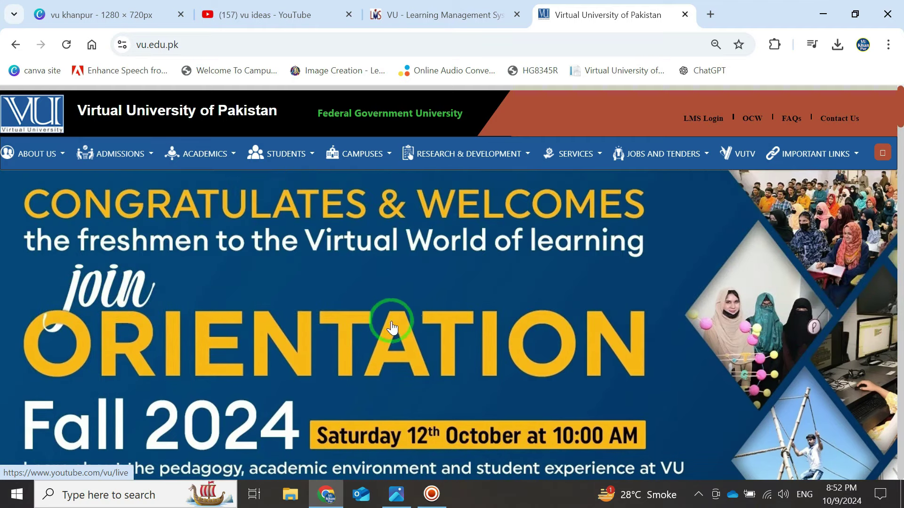
# - Return to the vu ideas YouTube channel and scroll through its videos
pyautogui.click(272, 16)
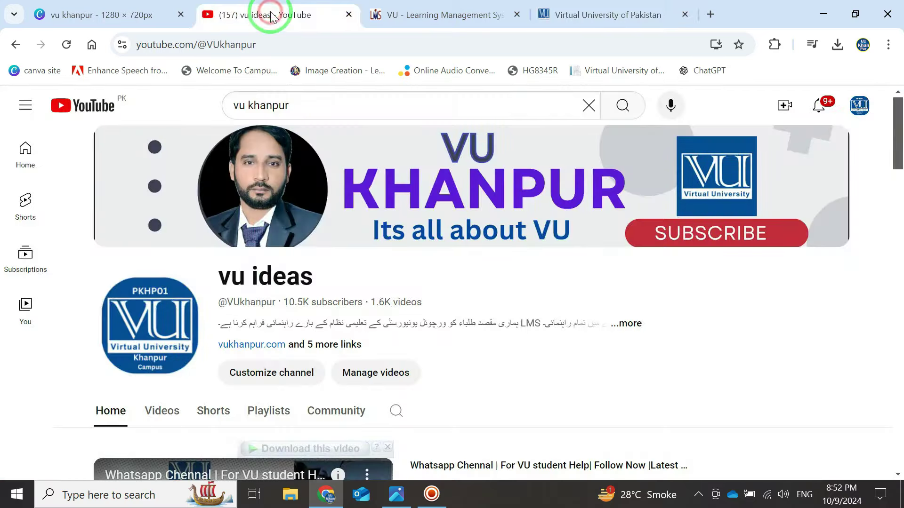
pyautogui.scroll(-4, 410, 240)
pyautogui.scroll(-5, 408, 228)
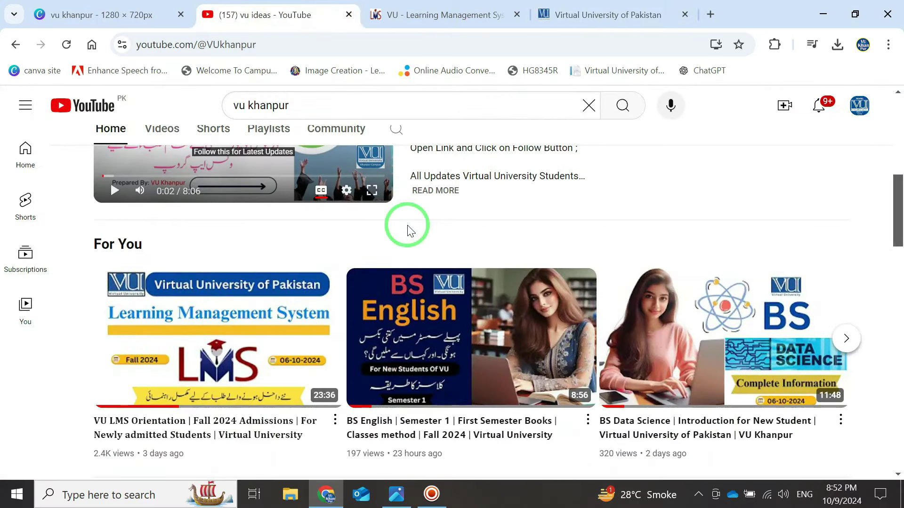
pyautogui.moveTo(226, 360)
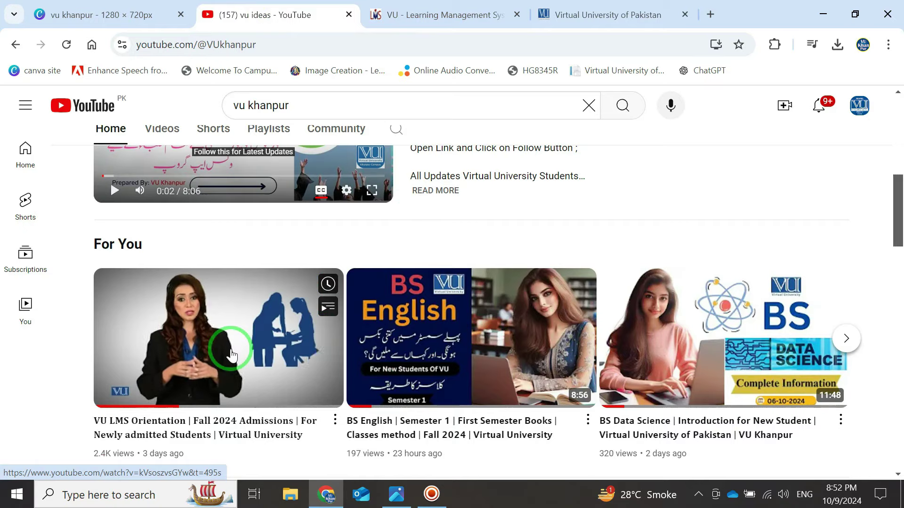
pyautogui.scroll(3, 231, 356)
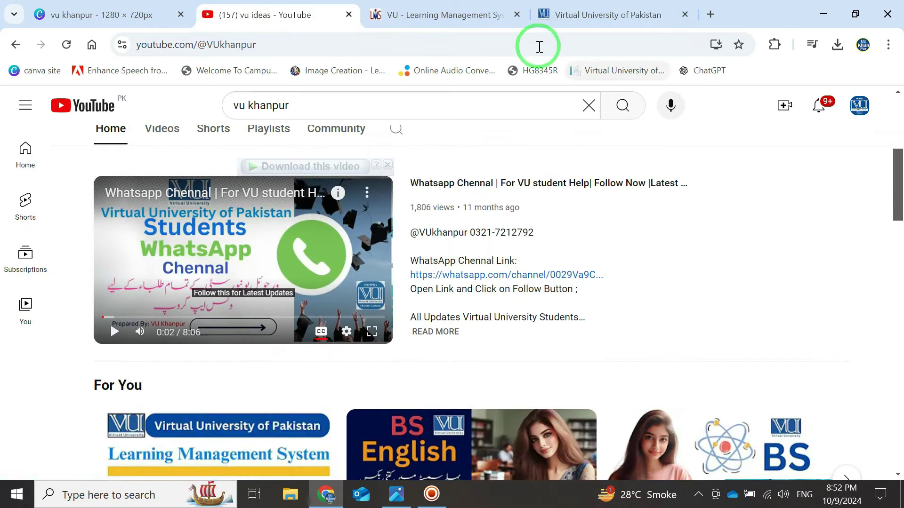
# - Glance at the math 5th.jpg photo, then switch to the VU Learning Management System tab
pyautogui.click(396, 494)
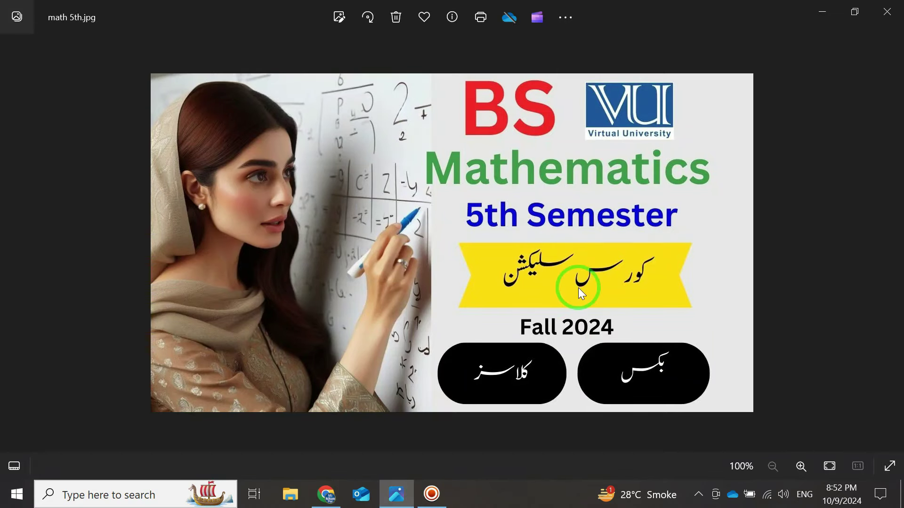
pyautogui.scroll(1, 538, 273)
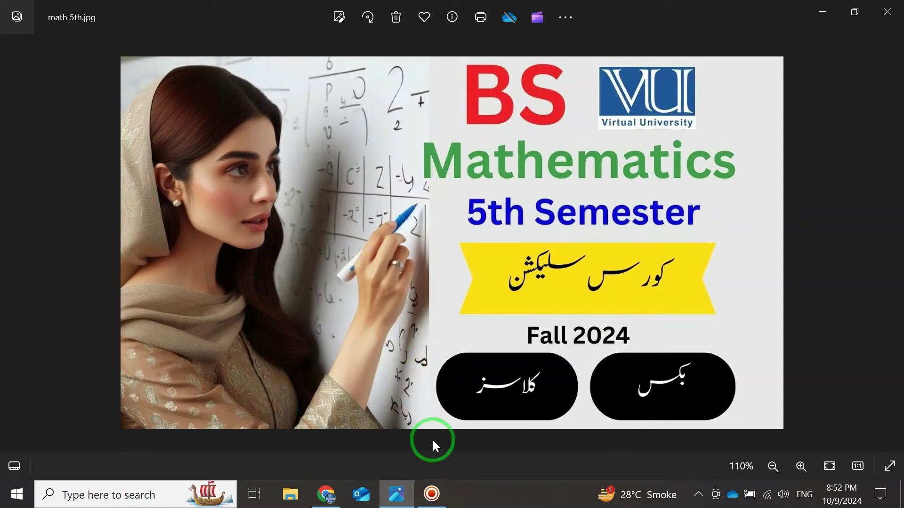
pyautogui.click(327, 492)
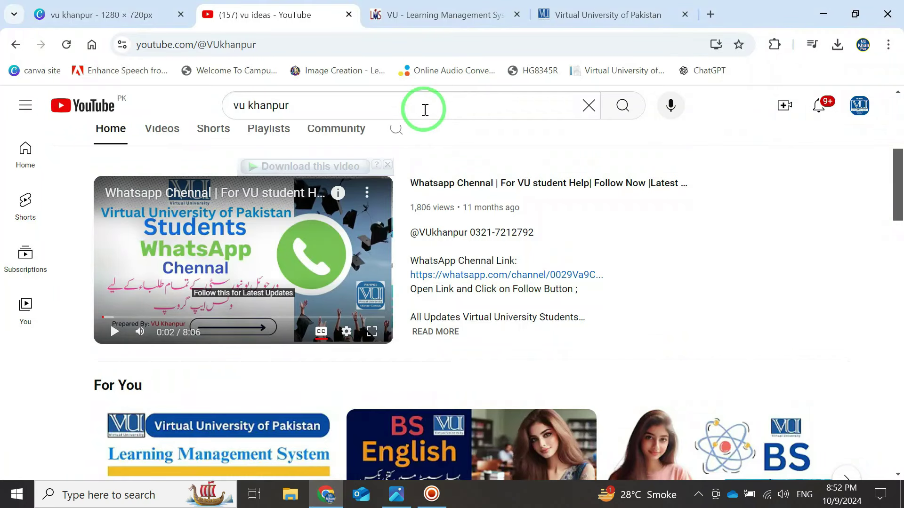
pyautogui.click(431, 15)
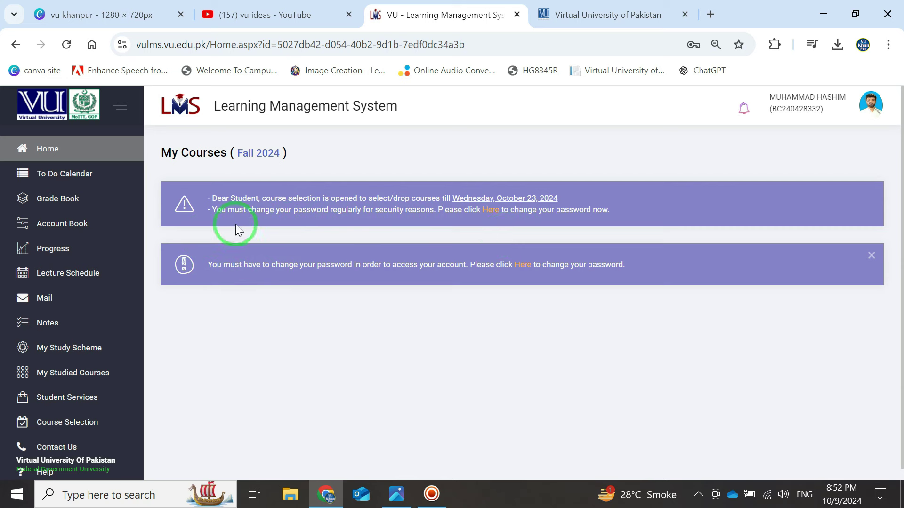
# - Highlight the course-deadline and password-reminder notices, then follow the Here link to Change Password
pyautogui.click(218, 196)
pyautogui.moveTo(218, 196); pyautogui.dragTo(586, 188)
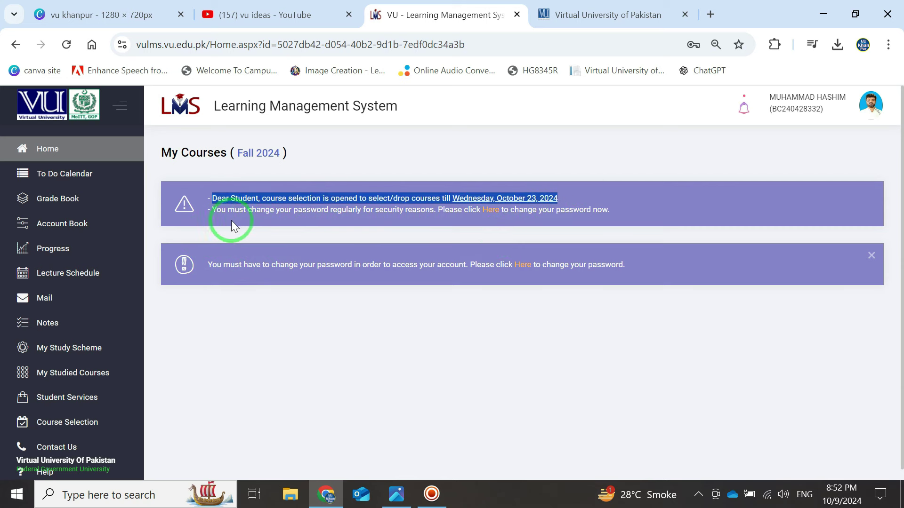
pyautogui.moveTo(215, 213); pyautogui.dragTo(605, 206)
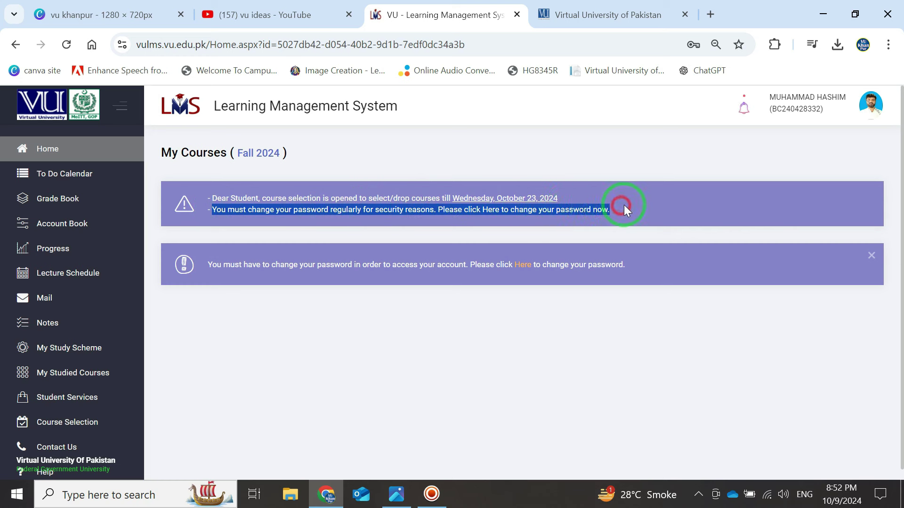
pyautogui.click(643, 197)
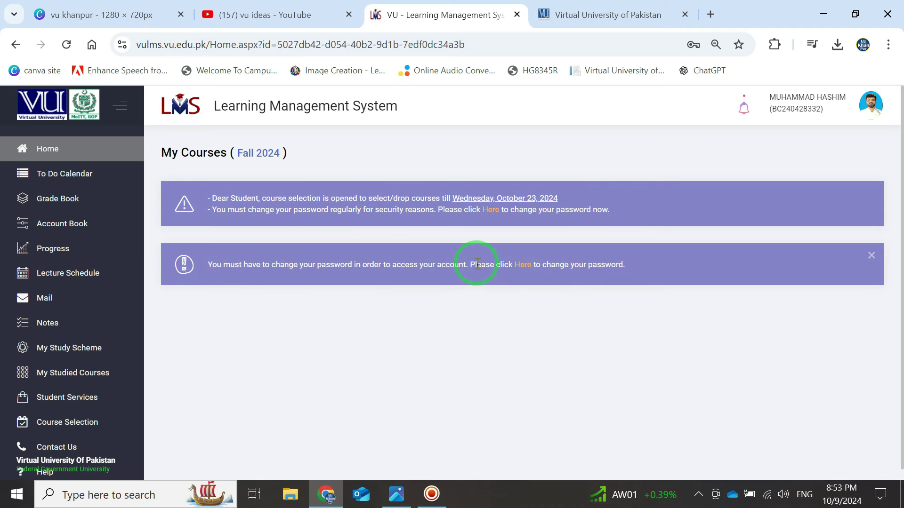
pyautogui.click(522, 266)
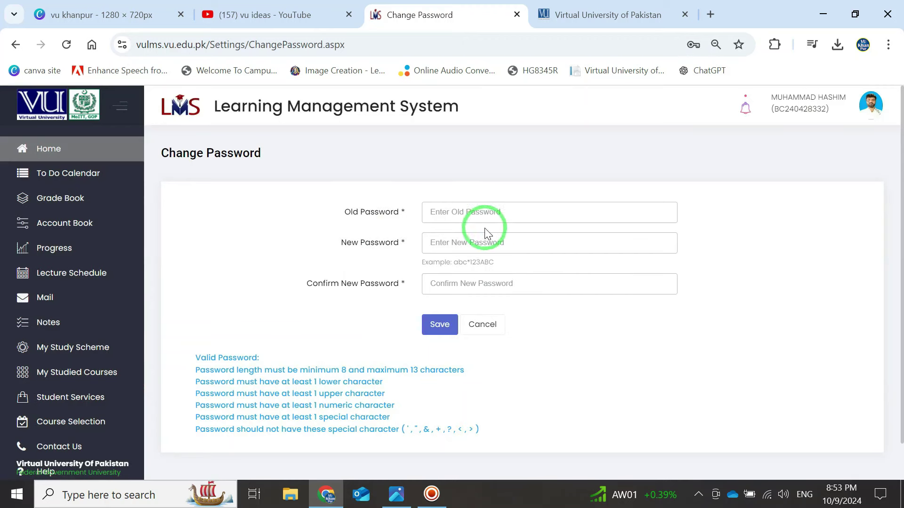
# - Enter the old password and a validated new password, then start typing the confirmation
pyautogui.click(479, 211)
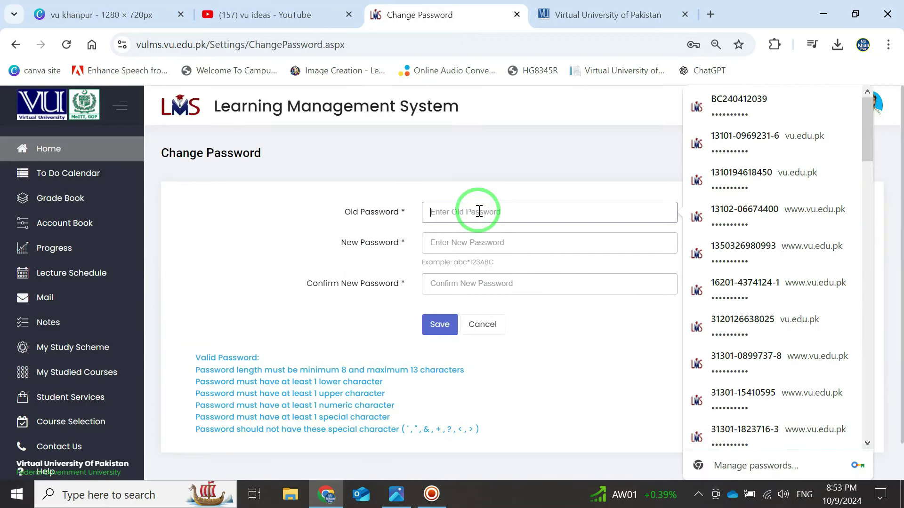
pyautogui.write('********')
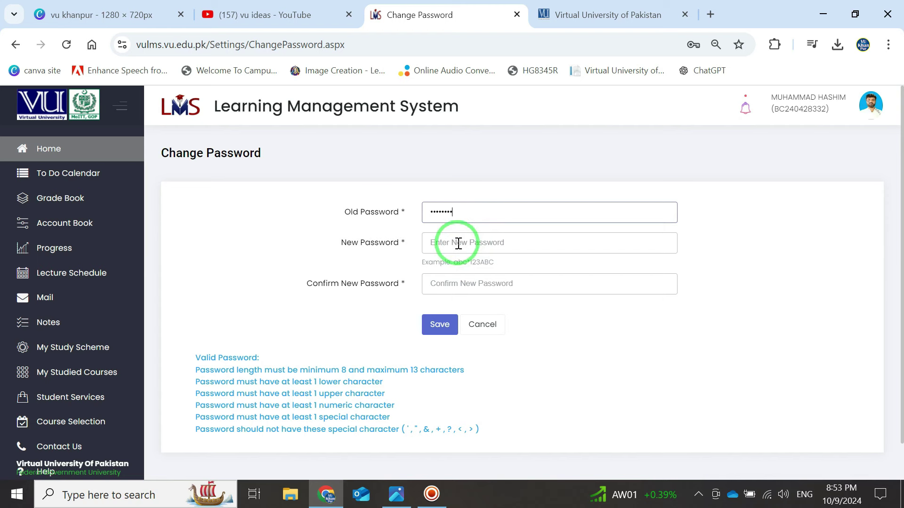
pyautogui.click(459, 243)
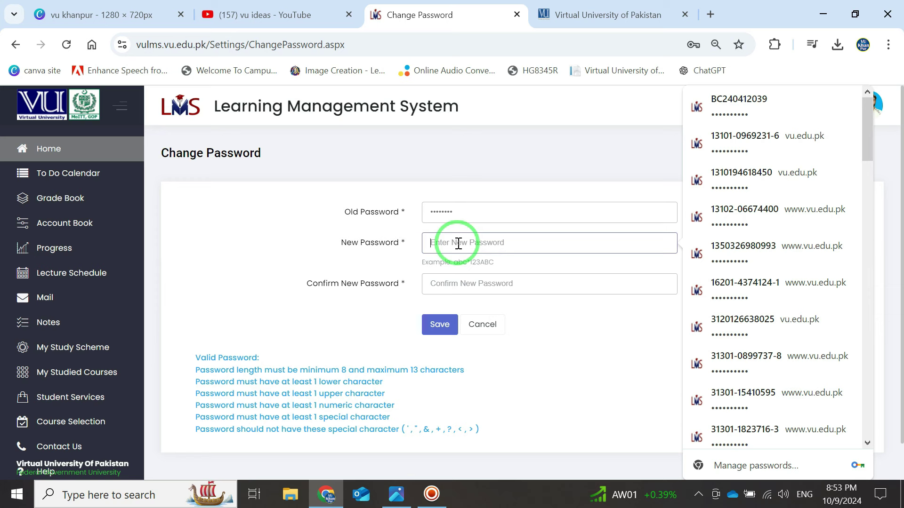
pyautogui.write('*')
pyautogui.click(452, 261)
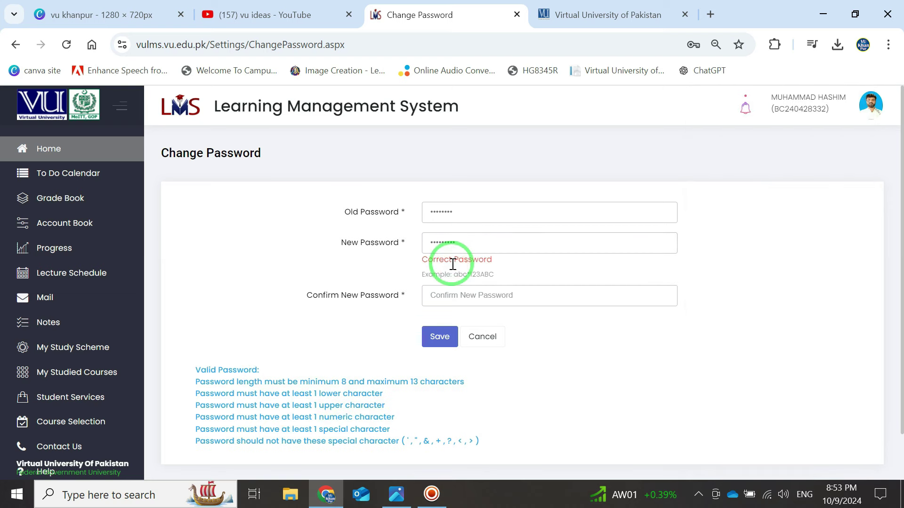
pyautogui.click(452, 295)
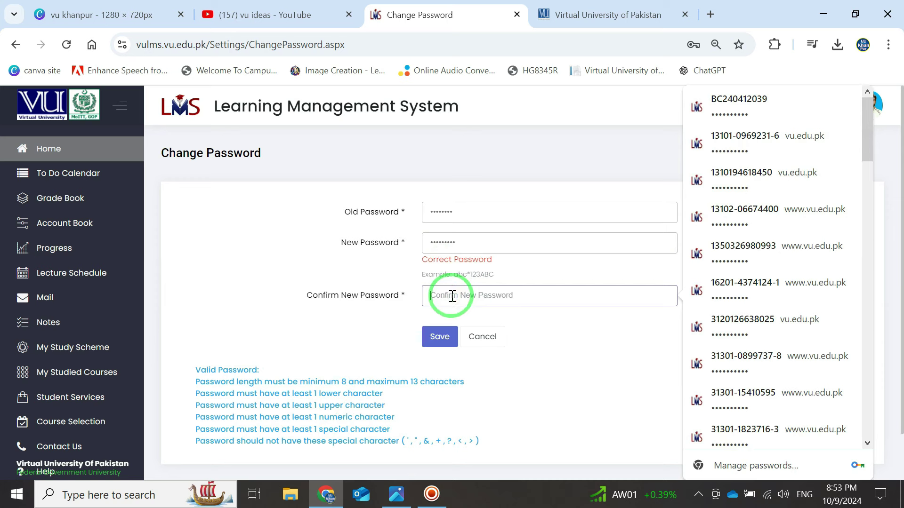
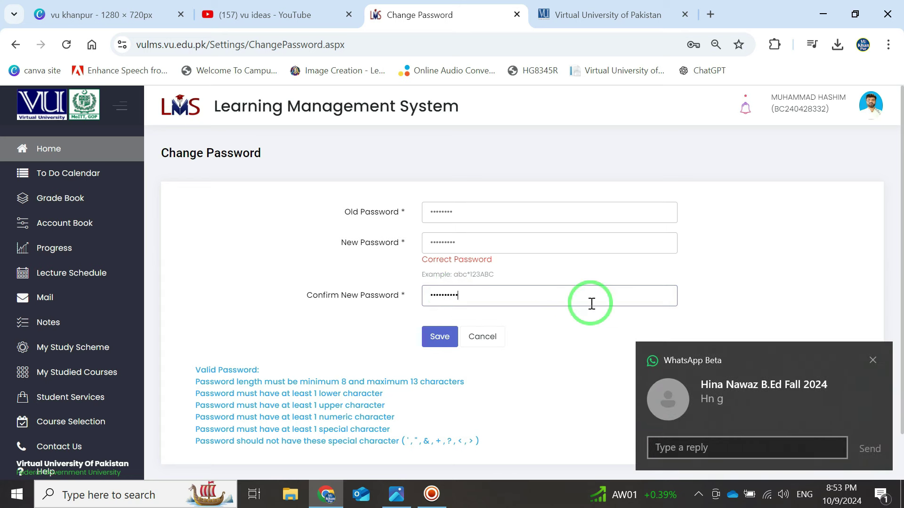
# - Dismiss the WhatsApp notification and retype the new password and its matching confirmation
pyautogui.click(874, 358)
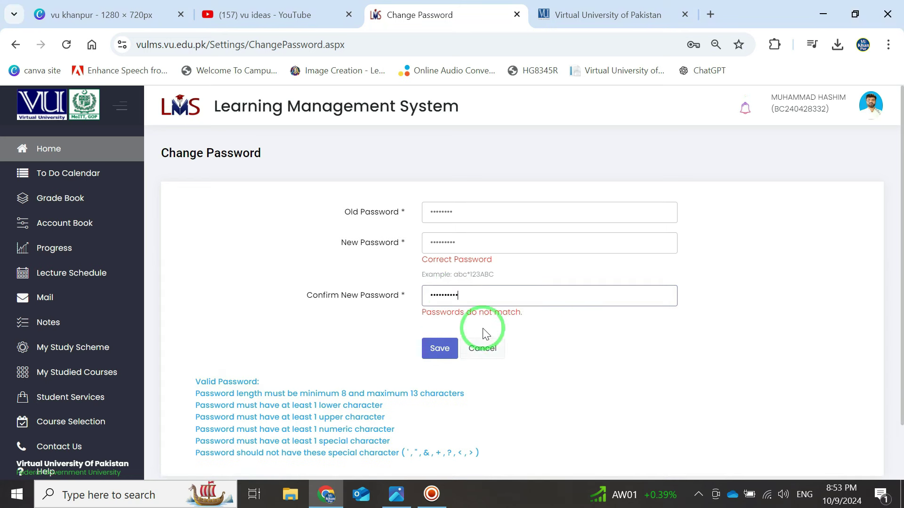
pyautogui.moveTo(490, 292); pyautogui.dragTo(377, 300)
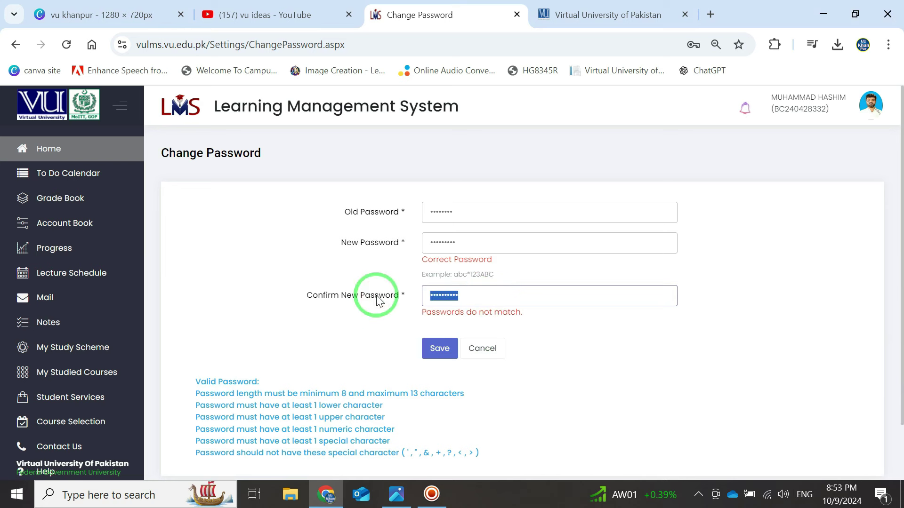
pyautogui.write('••••••••••')
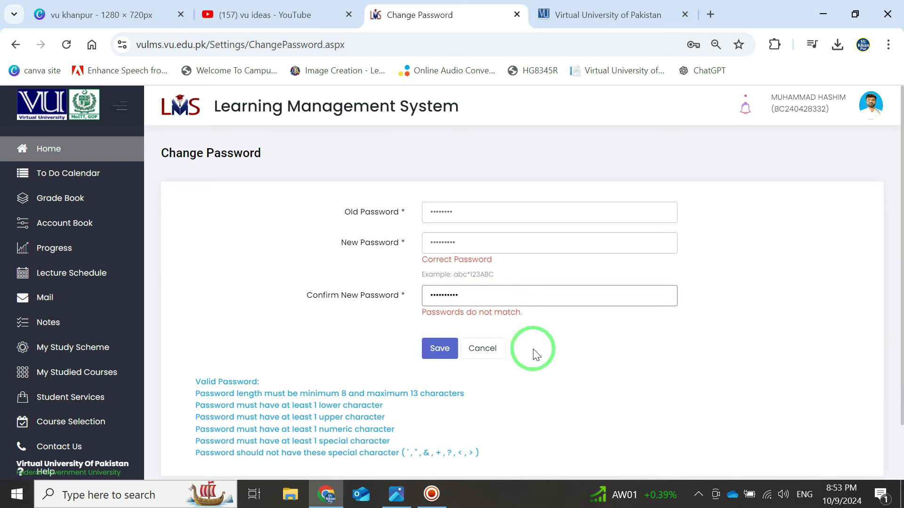
pyautogui.click(532, 351)
pyautogui.click(439, 348)
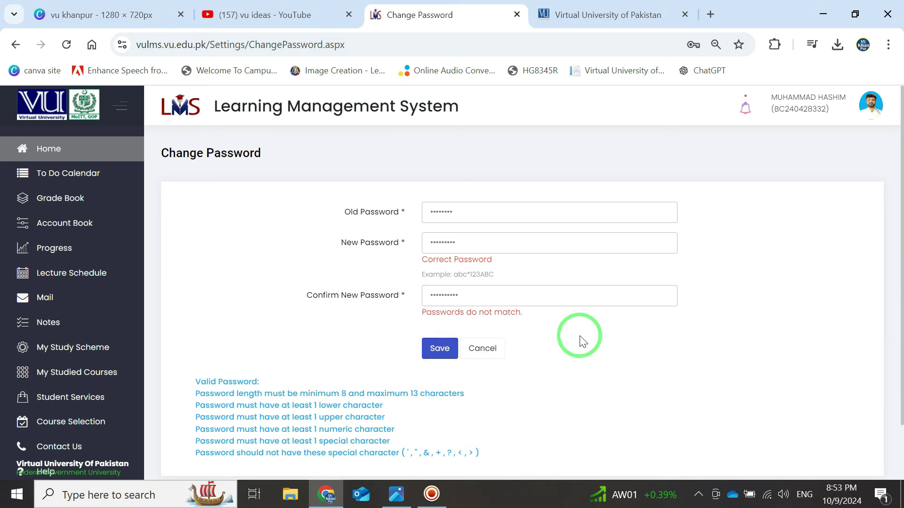
pyautogui.click(440, 348)
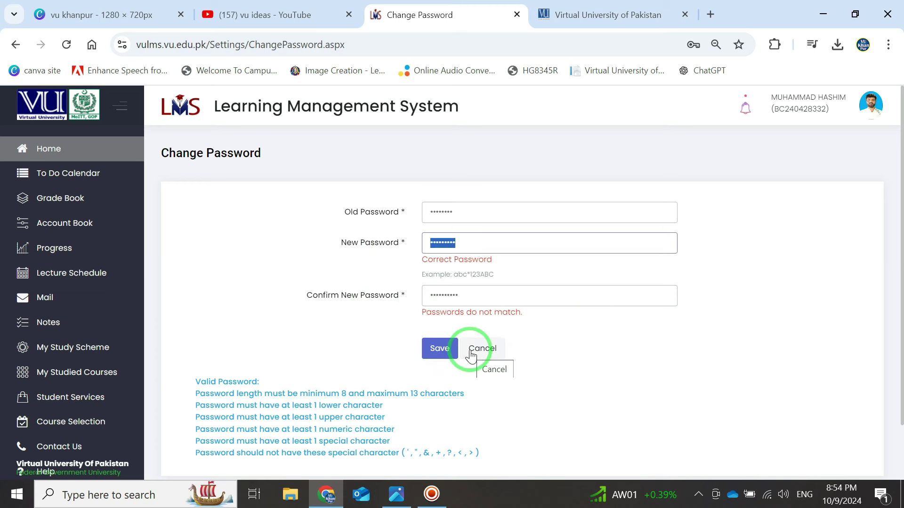
pyautogui.write('•••')
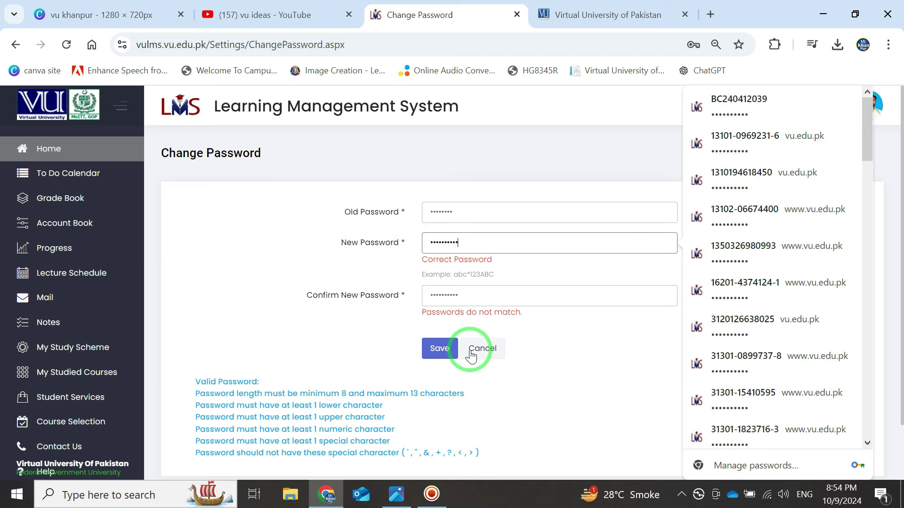
pyautogui.click(417, 295)
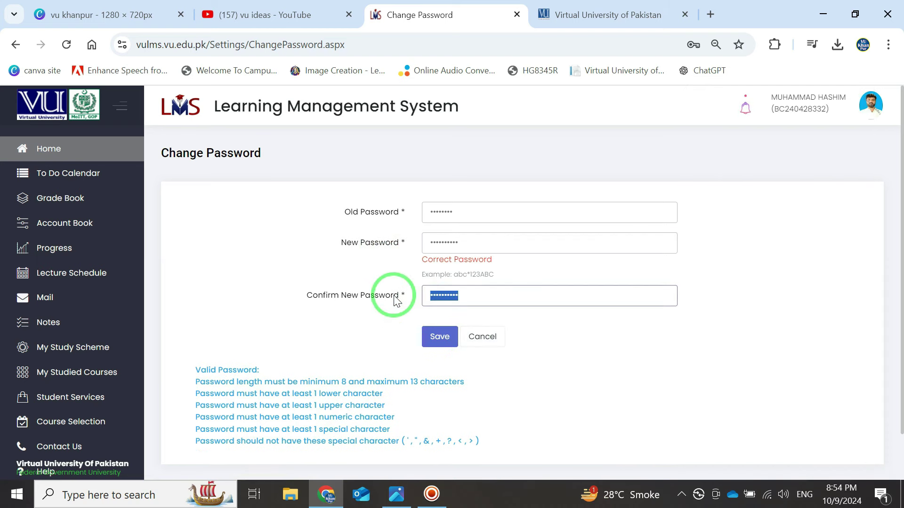
pyautogui.write('•')
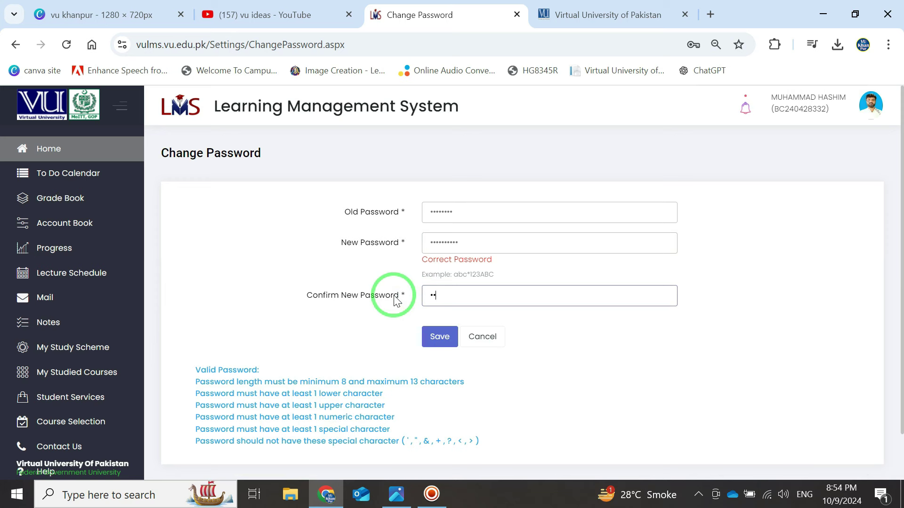
pyautogui.write('••••')
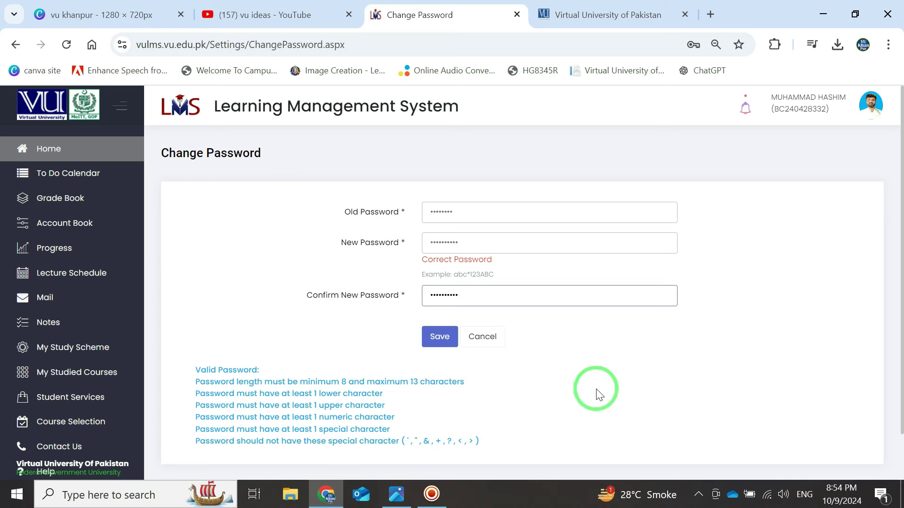
pyautogui.click(632, 381)
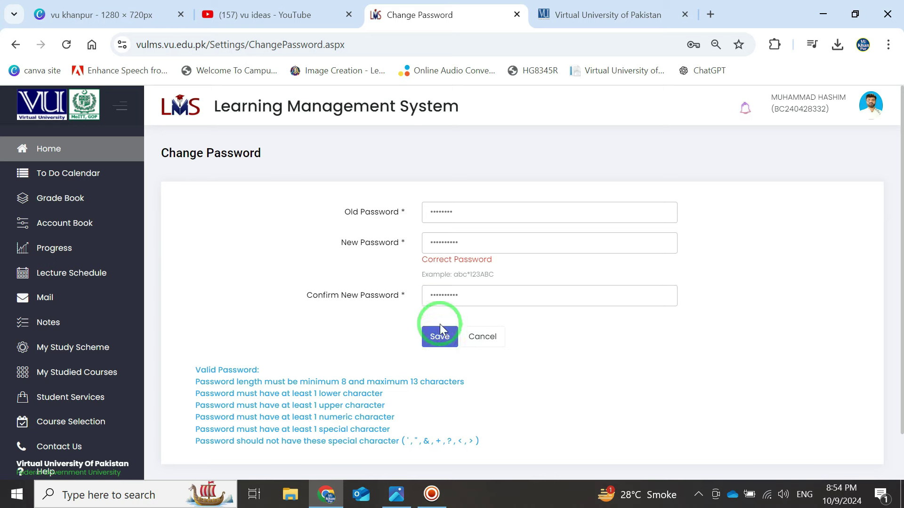
# - Save the password change, decline Chrome's update prompt, copy the student ID, and open the profile menu
pyautogui.click(441, 341)
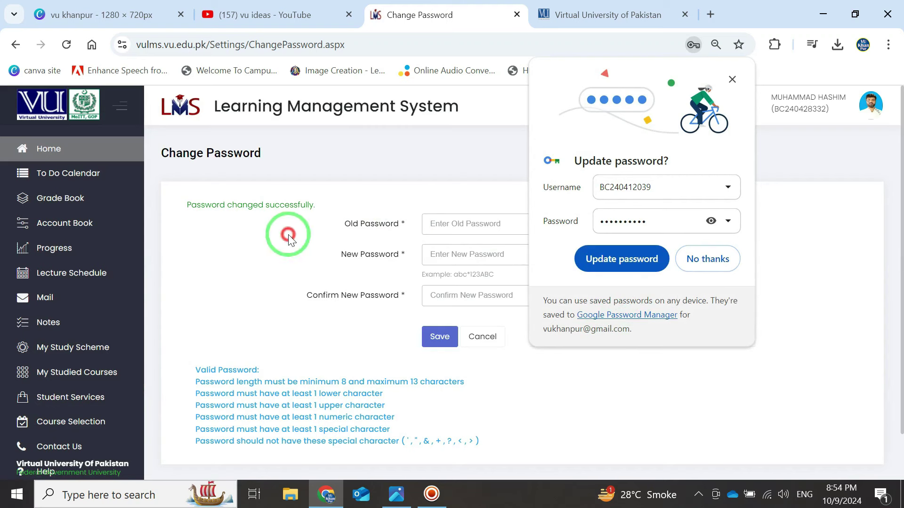
pyautogui.click(708, 261)
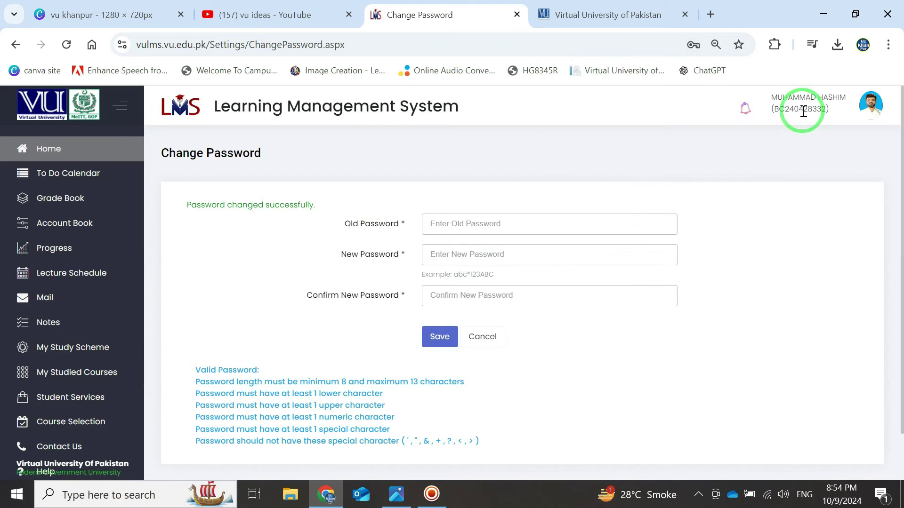
pyautogui.doubleClick(801, 109)
pyautogui.rightClick(802, 110)
pyautogui.click(654, 128)
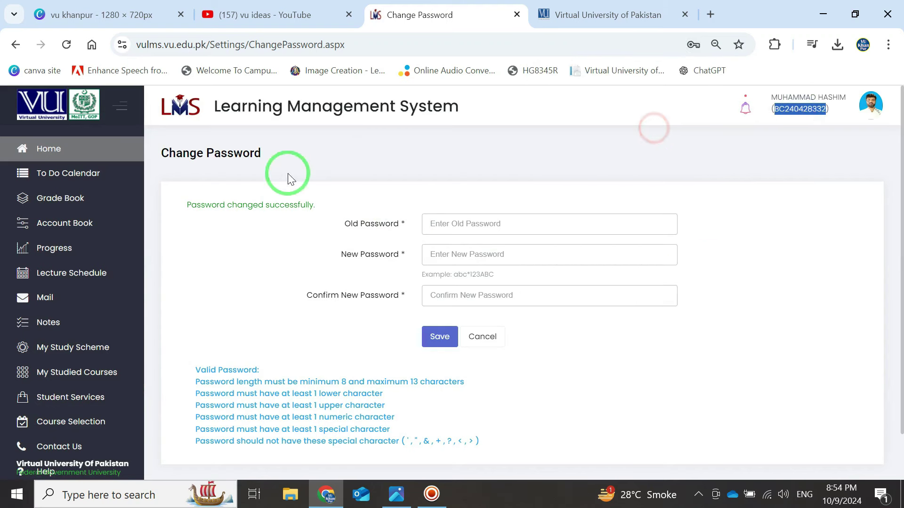
pyautogui.click(869, 111)
# - Log out, return to the sign-in page, and sign back in with the new password
pyautogui.click(747, 306)
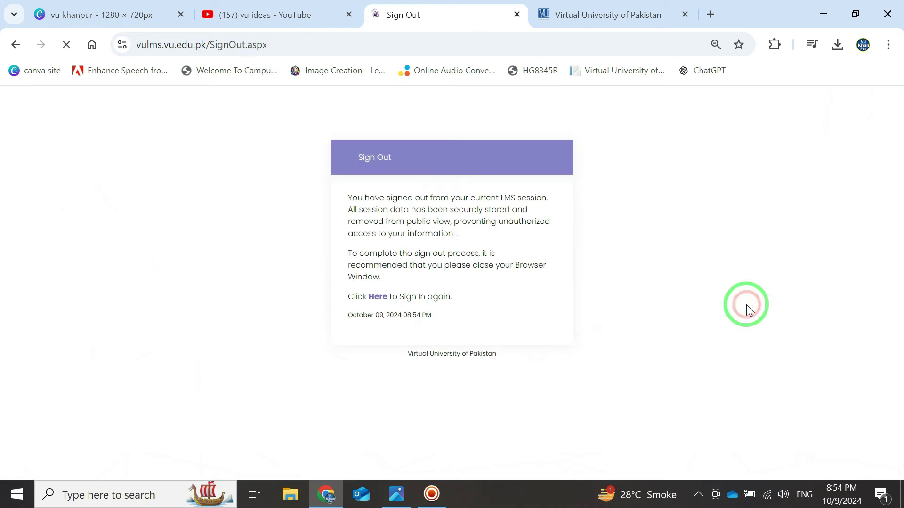
pyautogui.click(376, 304)
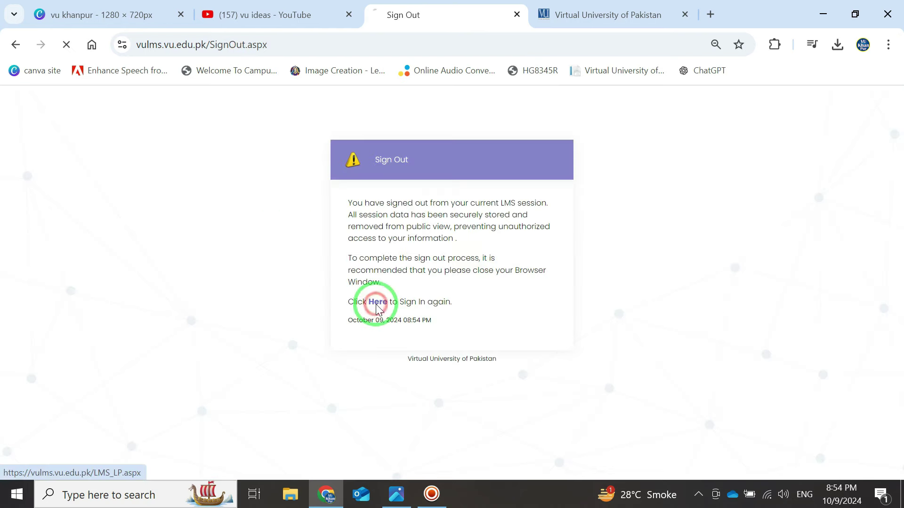
pyautogui.press('Tab')
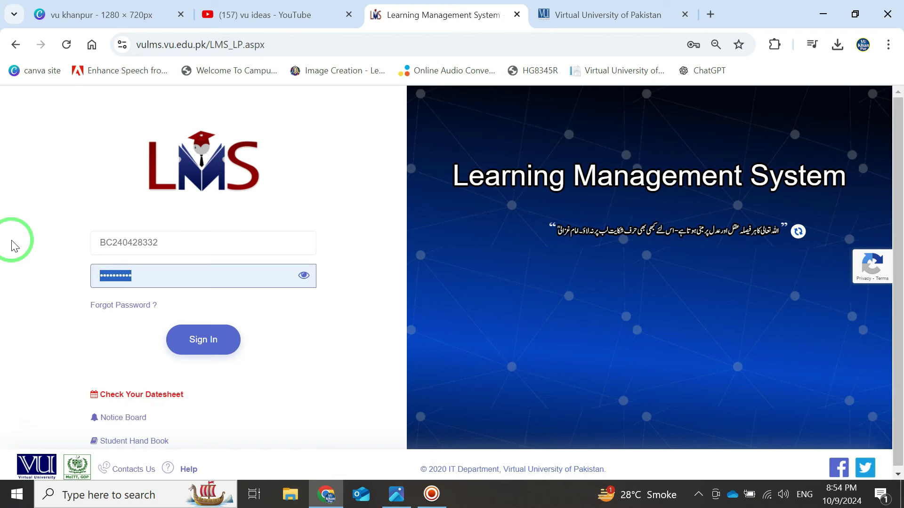
pyautogui.write('••••')
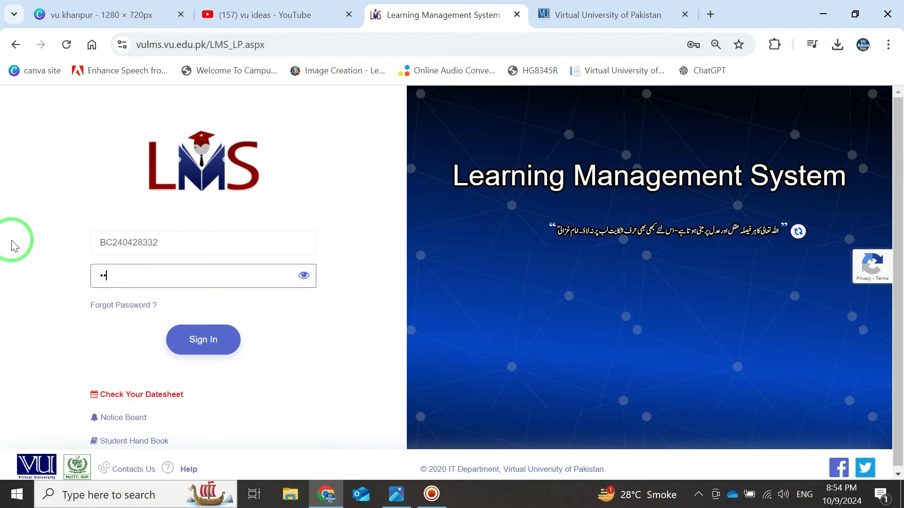
pyautogui.write('•••••')
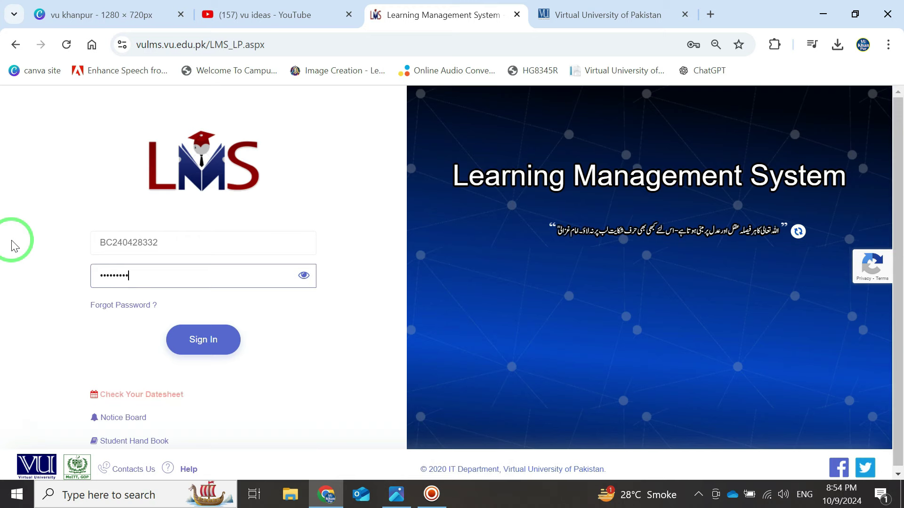
pyautogui.write('•')
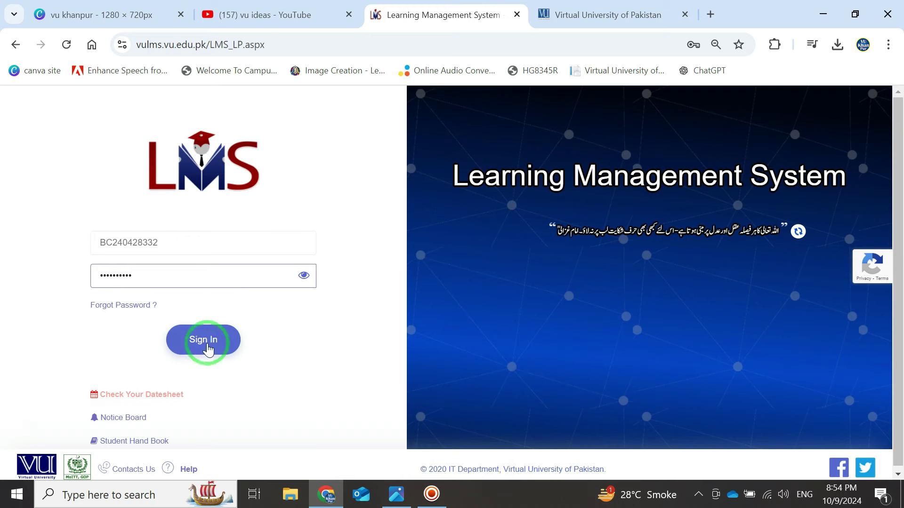
pyautogui.click(204, 339)
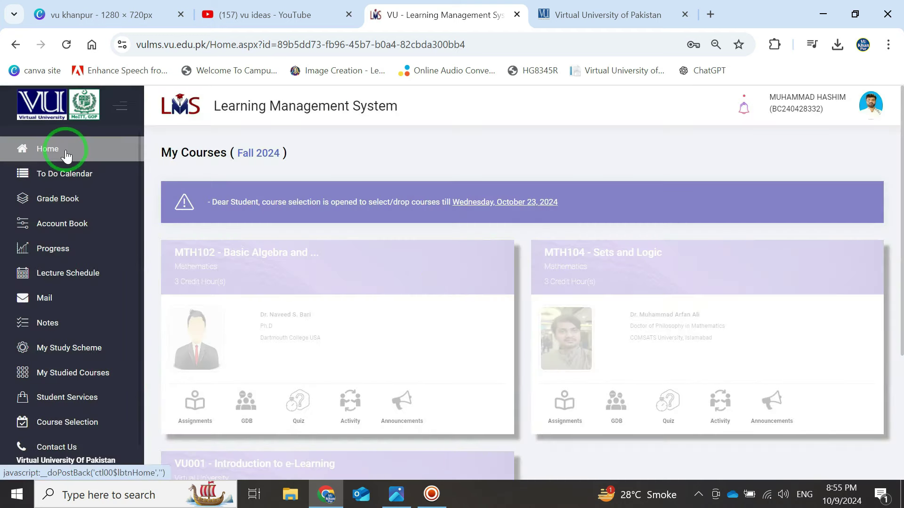
pyautogui.scroll(-1, 415, 244)
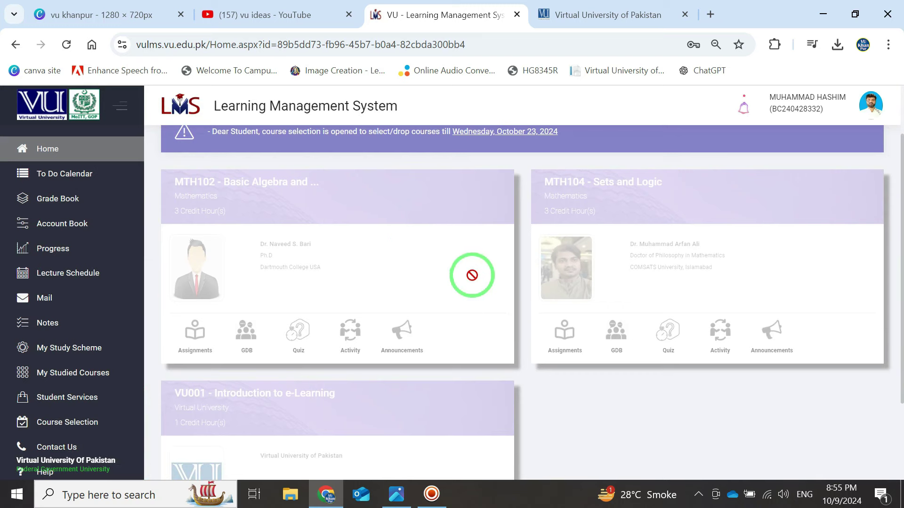
pyautogui.scroll(-2, 442, 259)
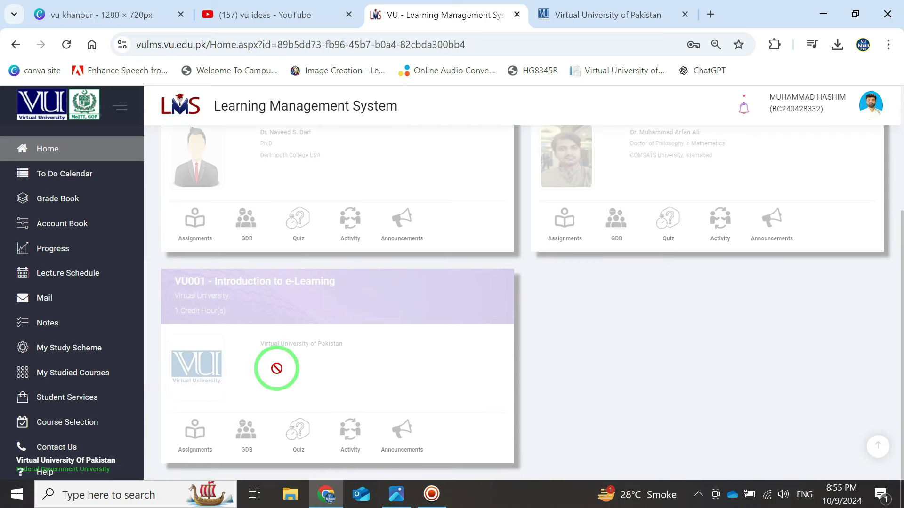
pyautogui.scroll(2, 277, 366)
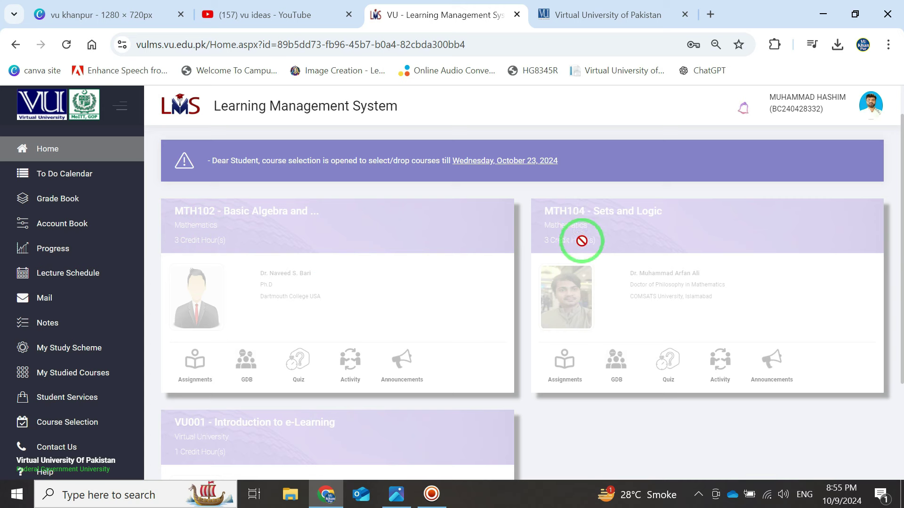
pyautogui.scroll(-2, 396, 395)
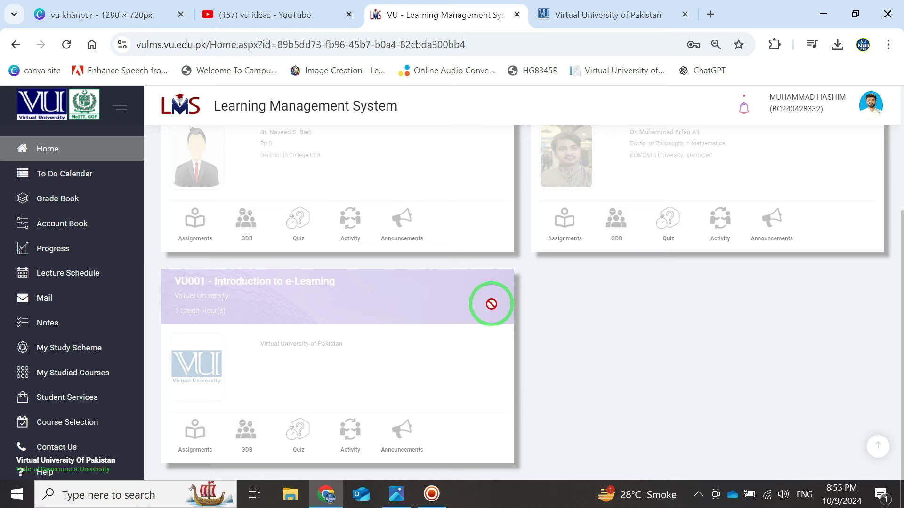
pyautogui.scroll(4, 355, 283)
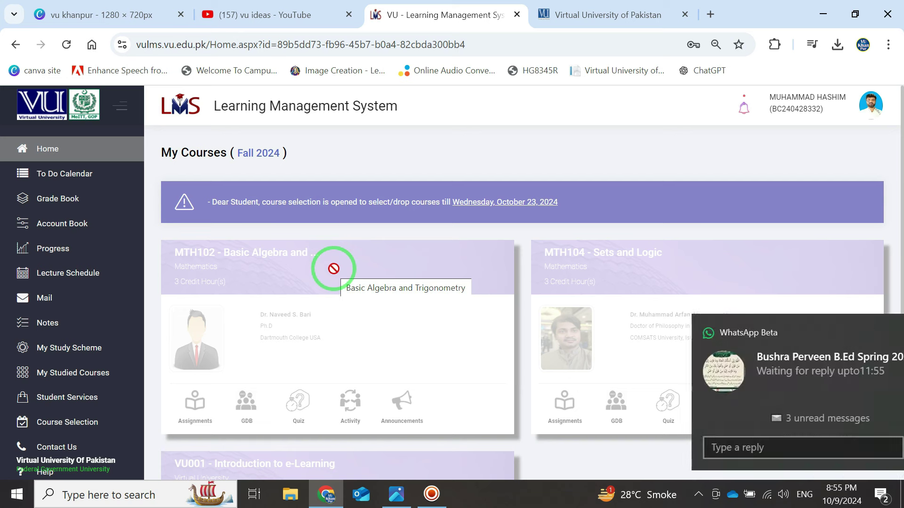
pyautogui.click(873, 333)
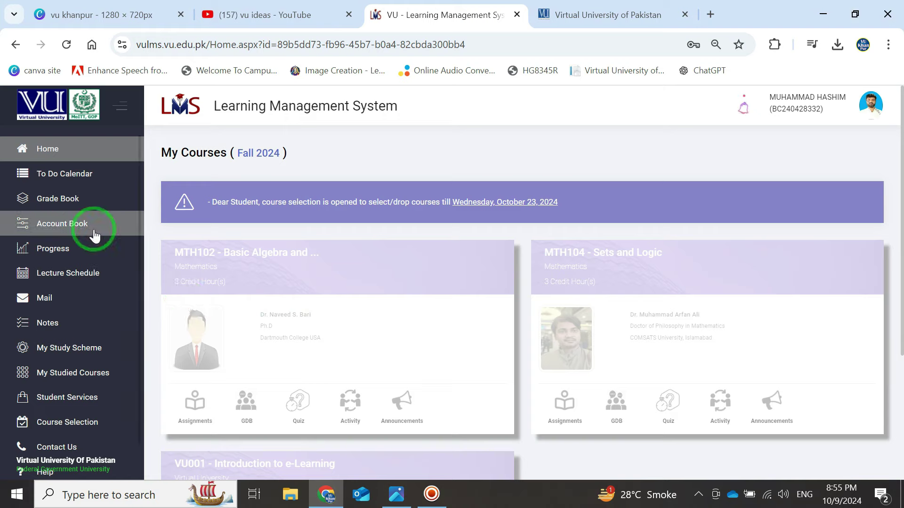
# - Open My Study Scheme and scroll through the BS Mathematics semester tables of Exempted and Pending courses
pyautogui.click(65, 354)
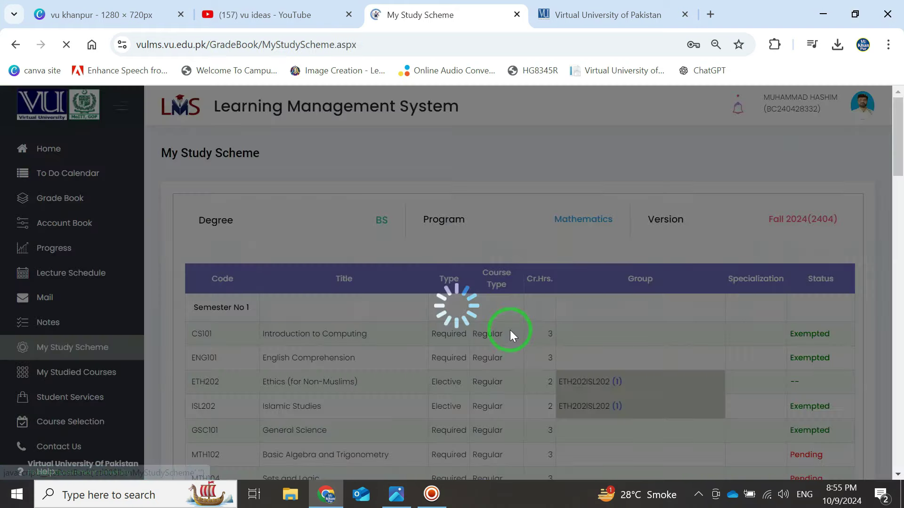
pyautogui.scroll(-1, 526, 319)
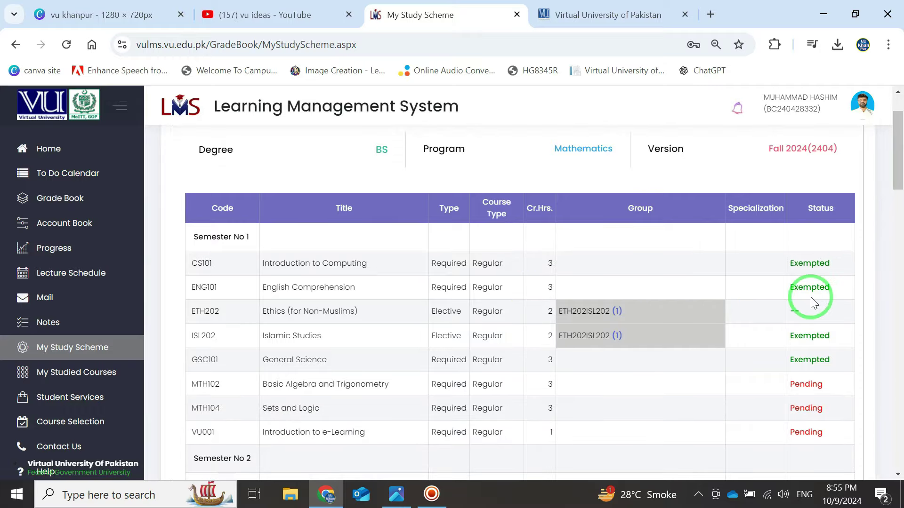
pyautogui.scroll(-6, 809, 284)
pyautogui.scroll(-5, 809, 286)
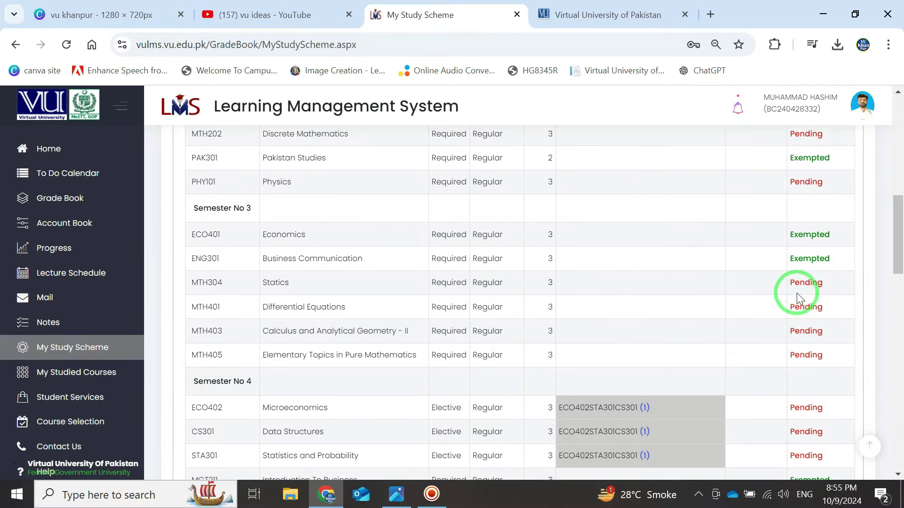
pyautogui.scroll(-1, 766, 295)
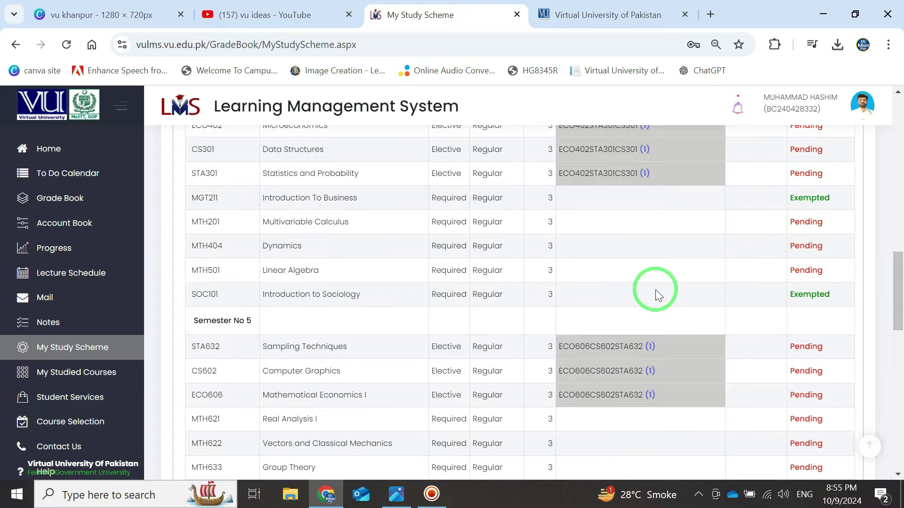
pyautogui.scroll(-4, 589, 239)
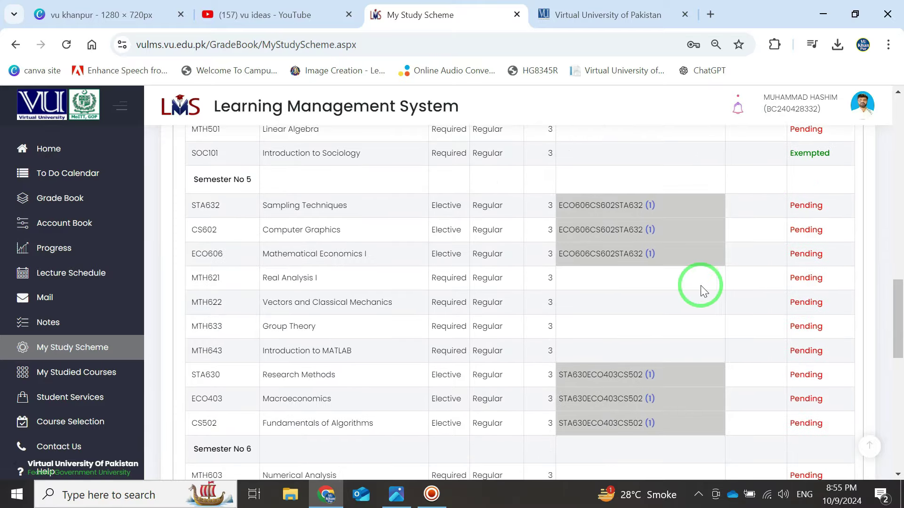
pyautogui.scroll(-5, 709, 285)
pyautogui.scroll(20, 709, 285)
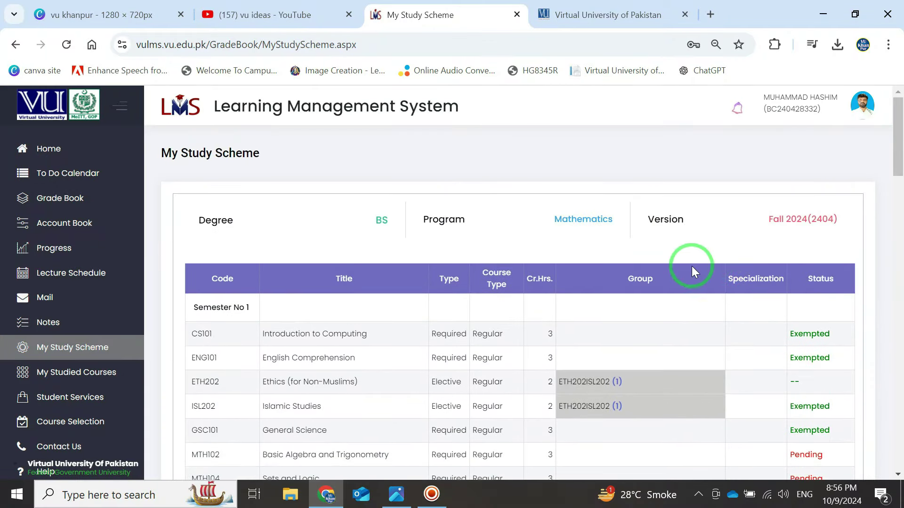
pyautogui.scroll(-2, 712, 323)
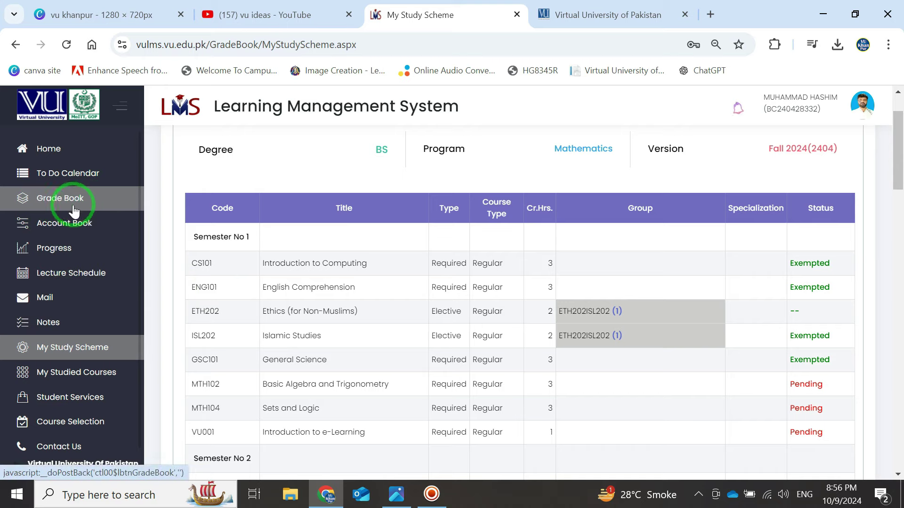
# - Open the Grade Book summary and highlight 134 total credits required and 28 credits exempted
pyautogui.click(59, 200)
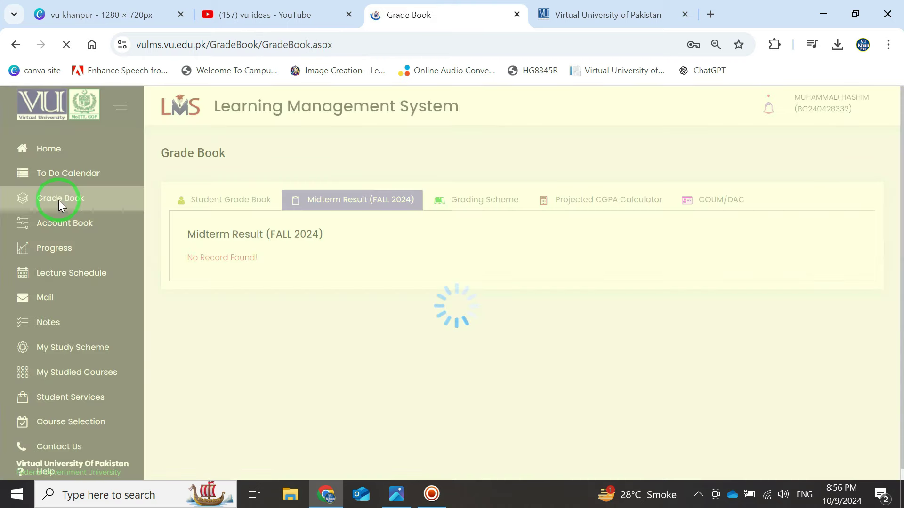
pyautogui.click(211, 207)
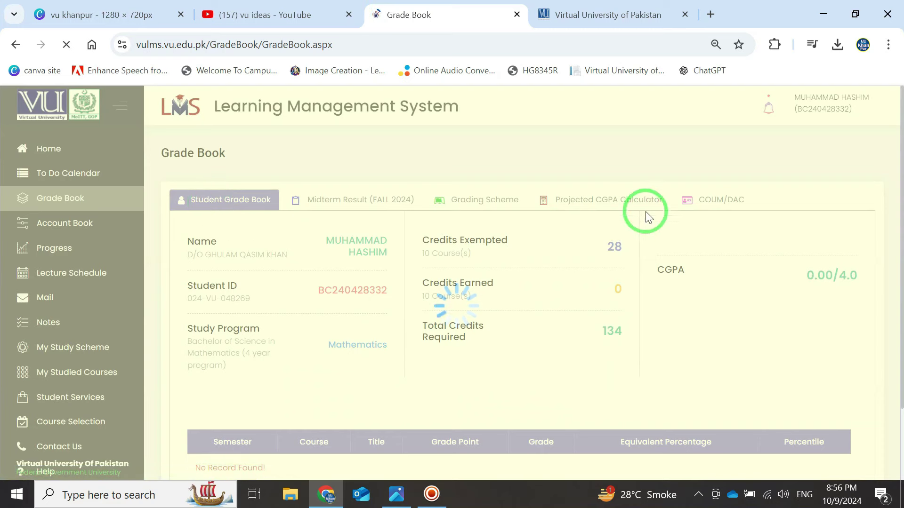
pyautogui.doubleClick(614, 330)
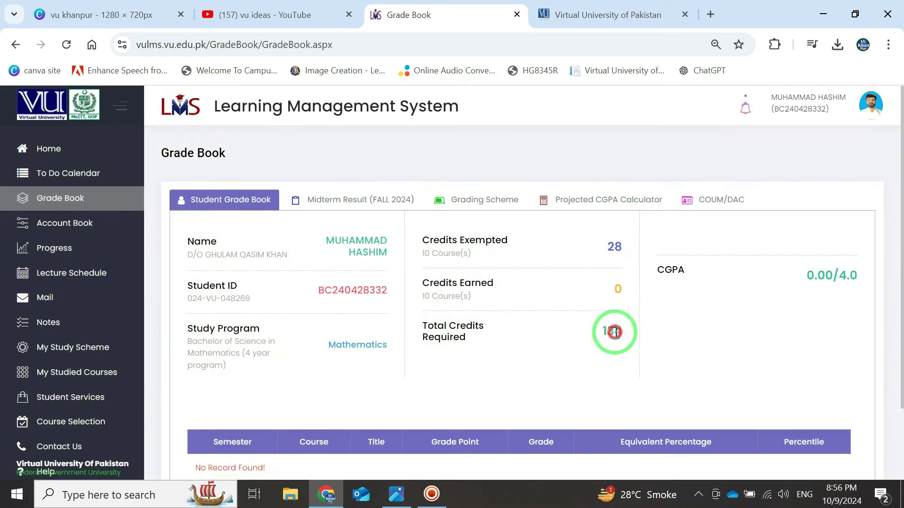
pyautogui.doubleClick(623, 253)
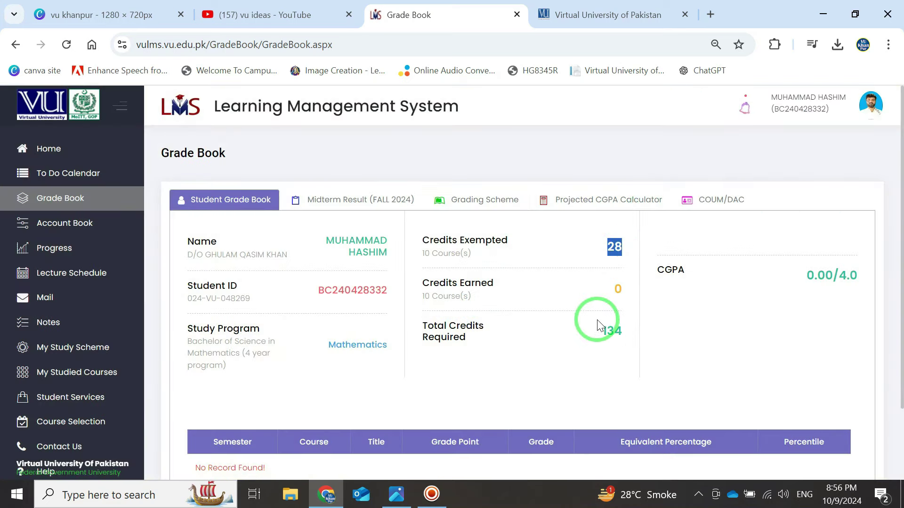
# - Launch Windows Calculator via search and move it over the grade book page
pyautogui.click(113, 495)
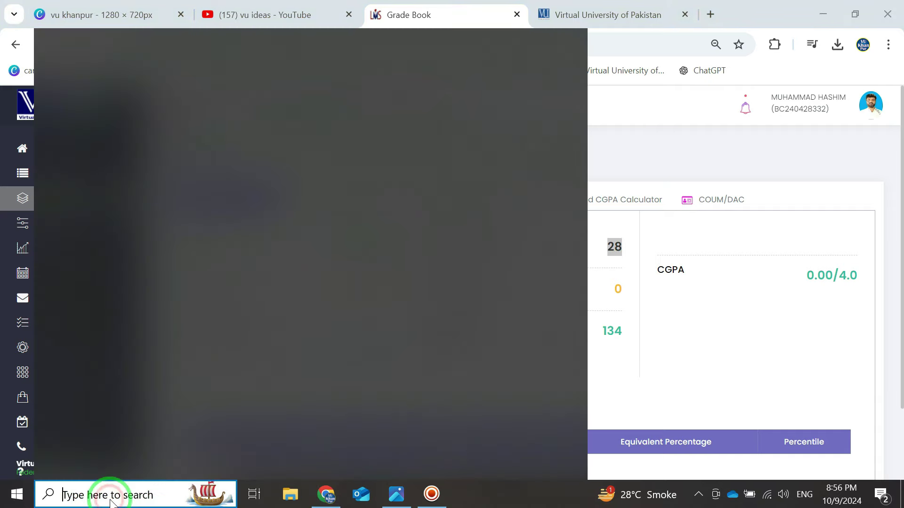
pyautogui.write('cal')
pyautogui.press('Return')
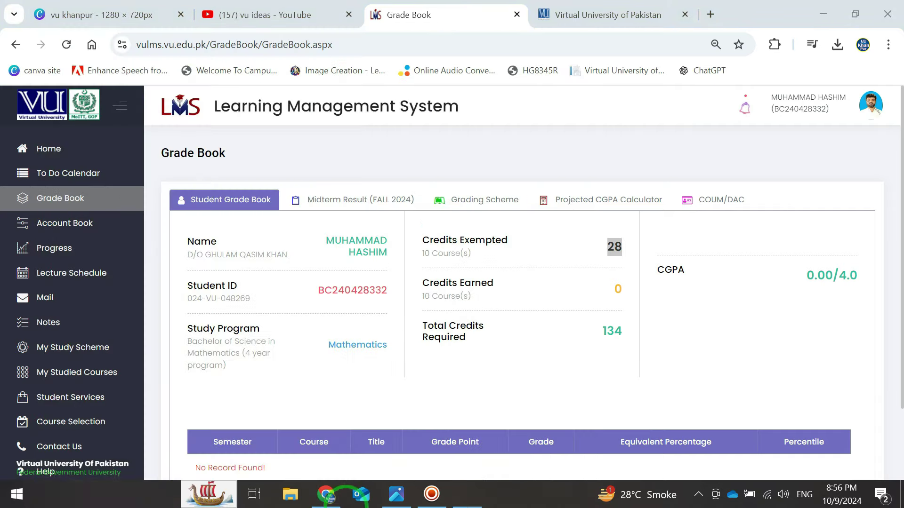
pyautogui.moveTo(739, 69); pyautogui.dragTo(357, 79)
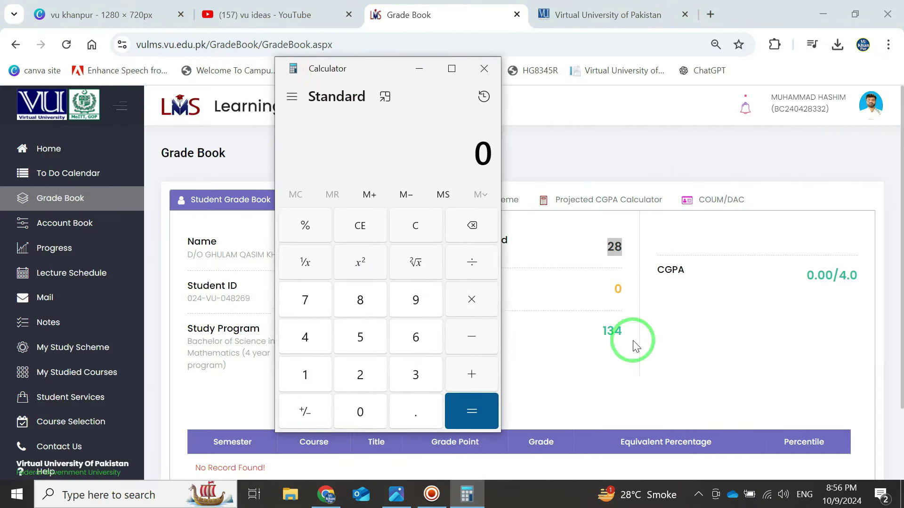
# - Compute 134 − 28 in Calculator to get 106
pyautogui.click(304, 373)
pyautogui.click(397, 375)
pyautogui.click(308, 338)
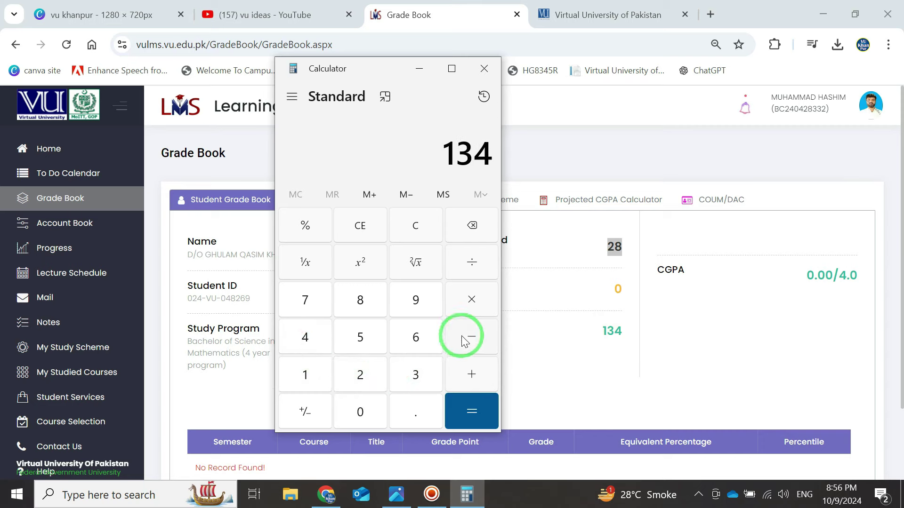
pyautogui.click(473, 335)
pyautogui.click(360, 374)
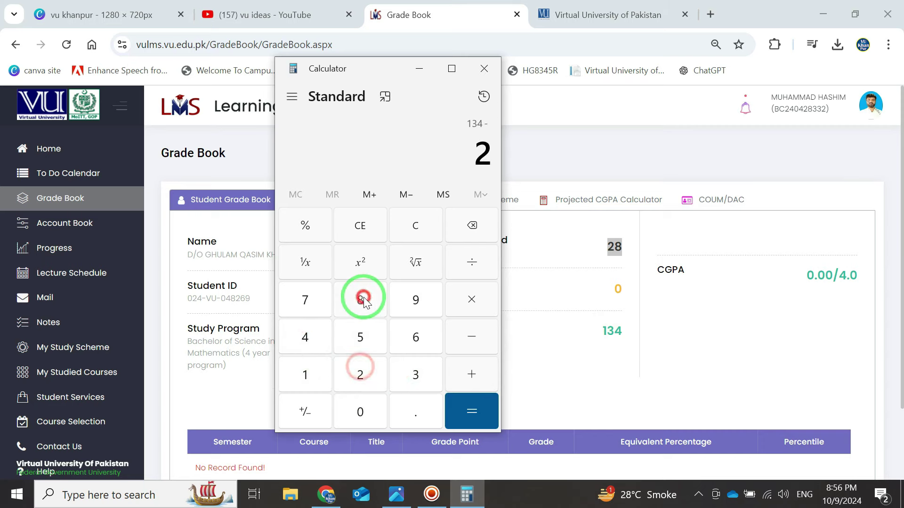
pyautogui.click(361, 299)
pyautogui.click(465, 408)
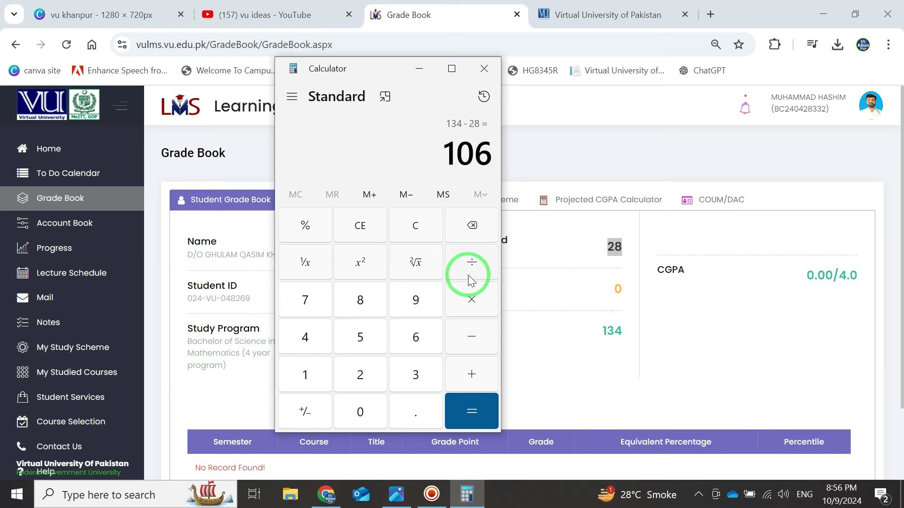
# - Divide 106 by 18 (about 5.89), check the exempted value 28, then close Calculator
pyautogui.click(472, 261)
pyautogui.click(306, 374)
pyautogui.click(354, 298)
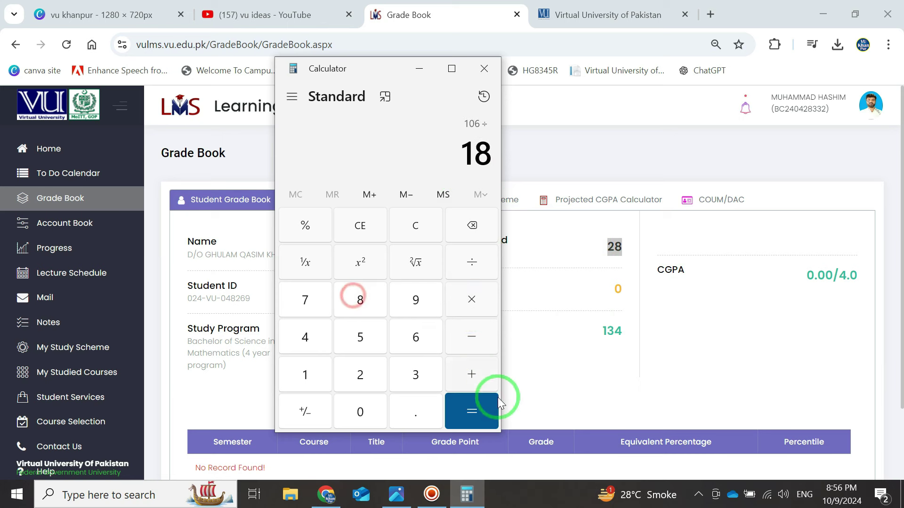
pyautogui.click(497, 403)
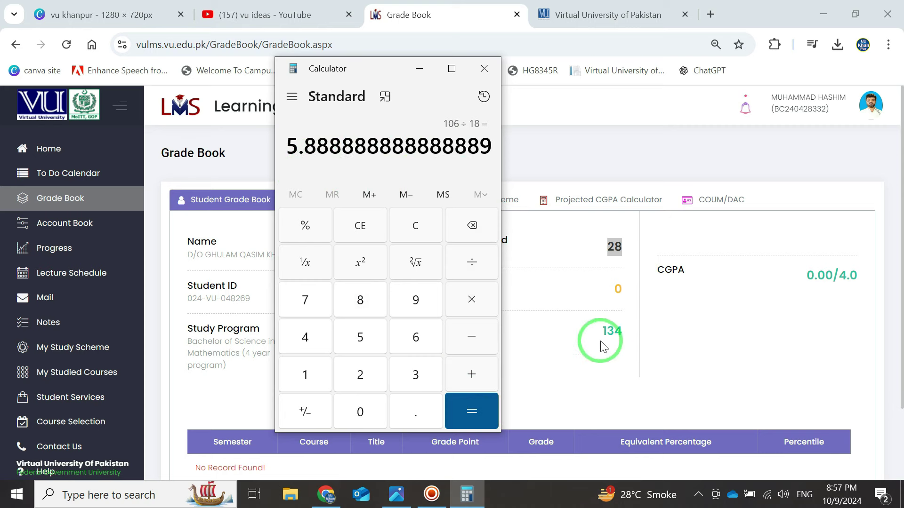
pyautogui.click(616, 332)
pyautogui.click(608, 250)
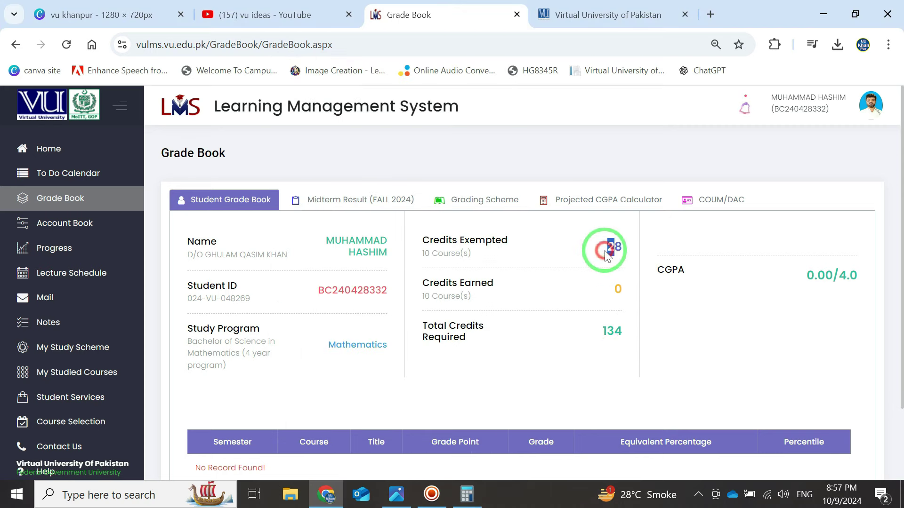
pyautogui.doubleClick(610, 250)
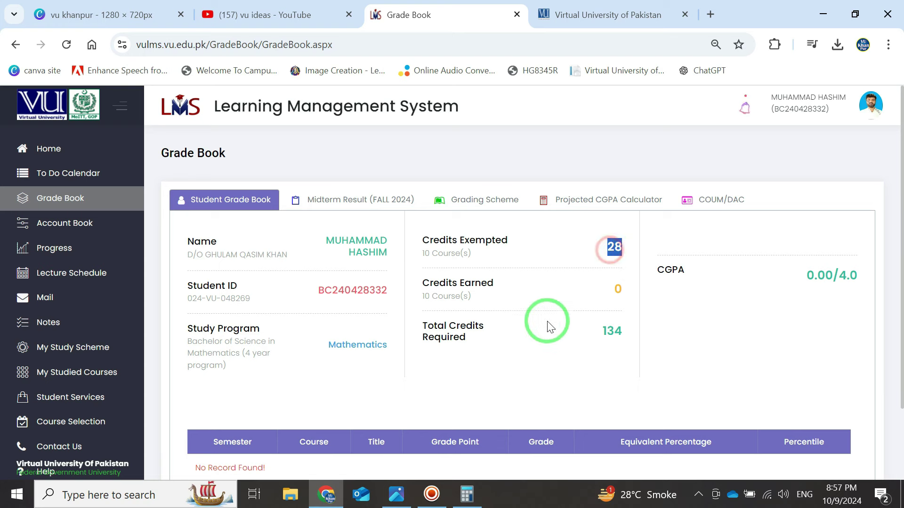
pyautogui.click(468, 493)
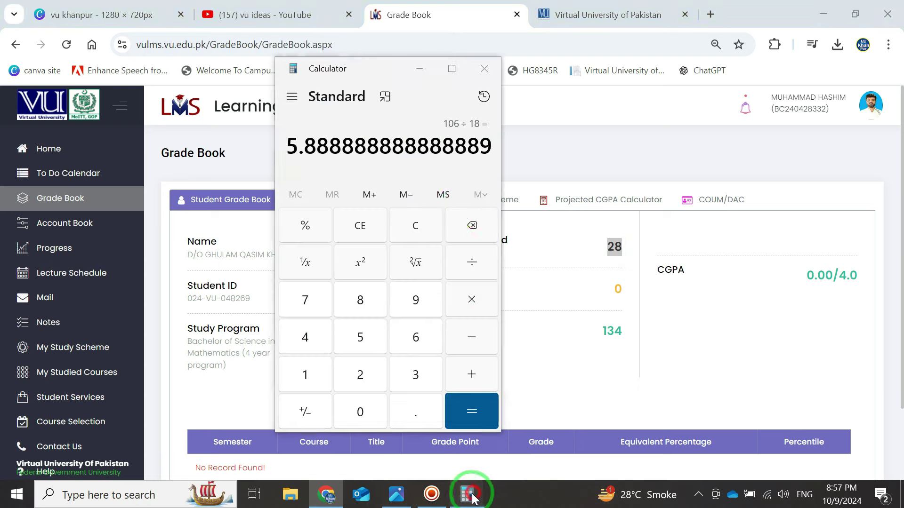
pyautogui.click(485, 83)
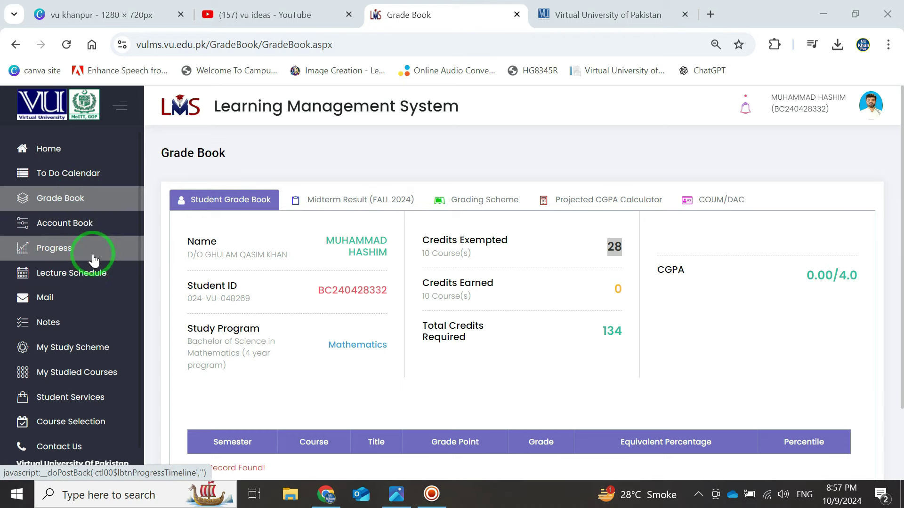
# - Check October 14 on the clock's calendar panel, then dismiss the panel
pyautogui.click(842, 494)
pyautogui.click(709, 212)
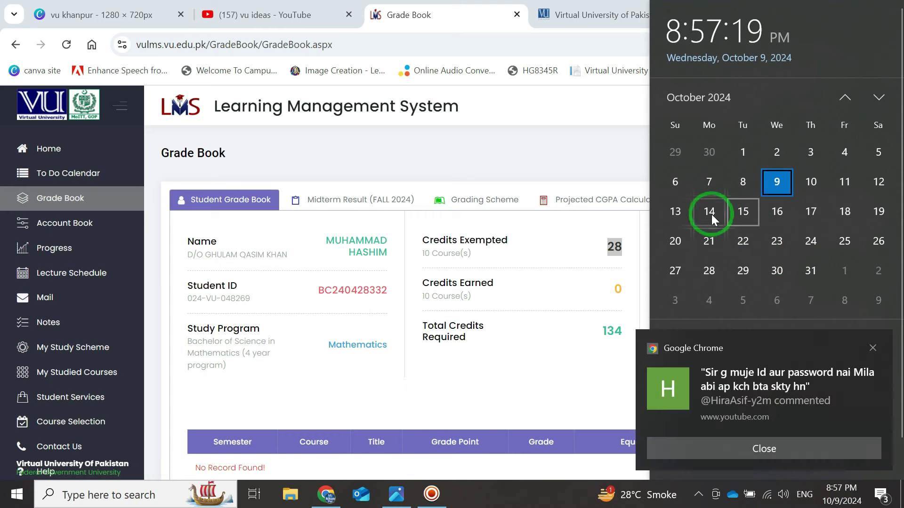
pyautogui.click(873, 348)
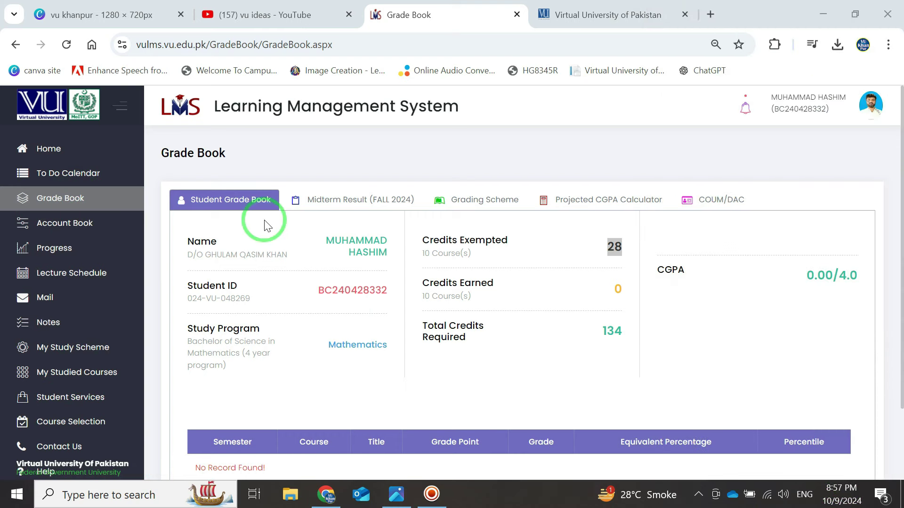
pyautogui.scroll(-1, 124, 336)
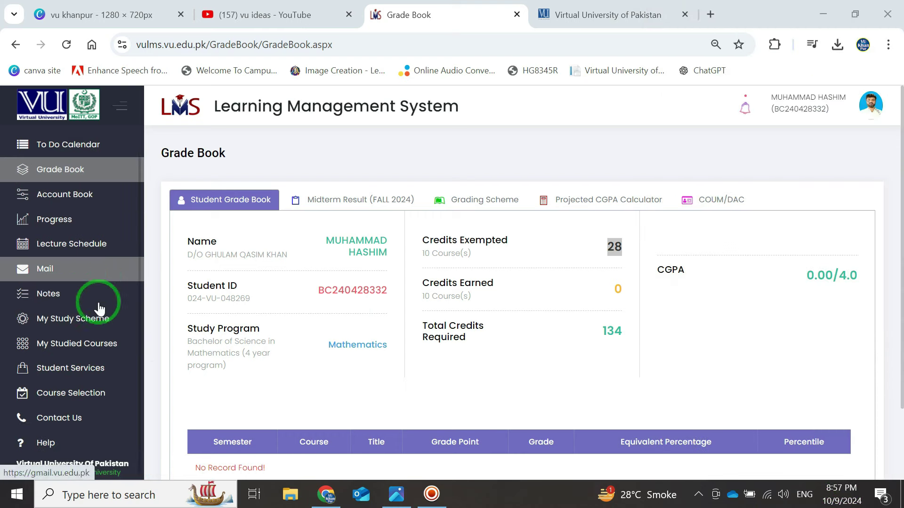
# - Go to Course Selection and highlight the 21-credit maximum limit
pyautogui.click(67, 396)
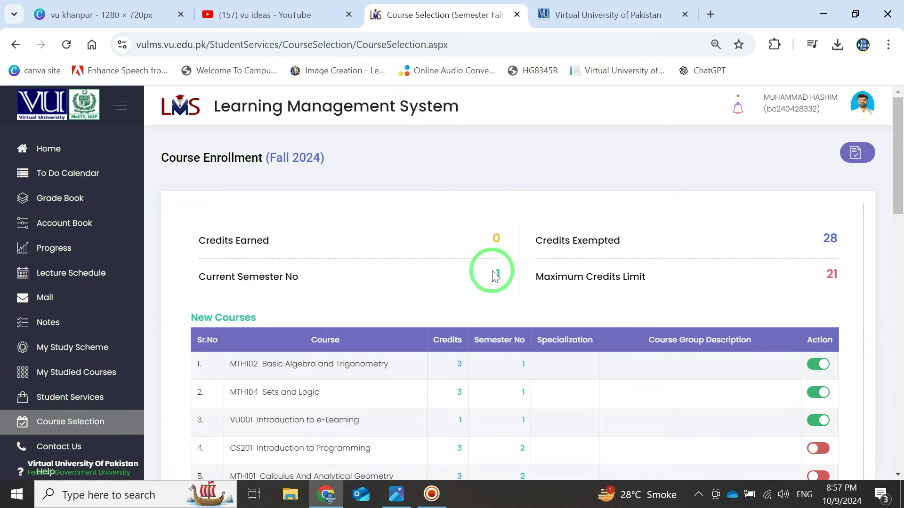
pyautogui.doubleClick(831, 275)
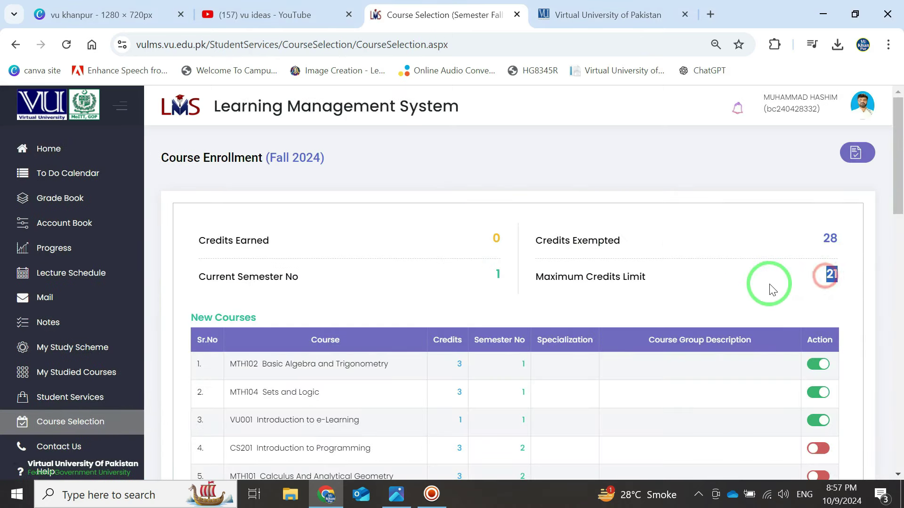
pyautogui.scroll(-1, 773, 287)
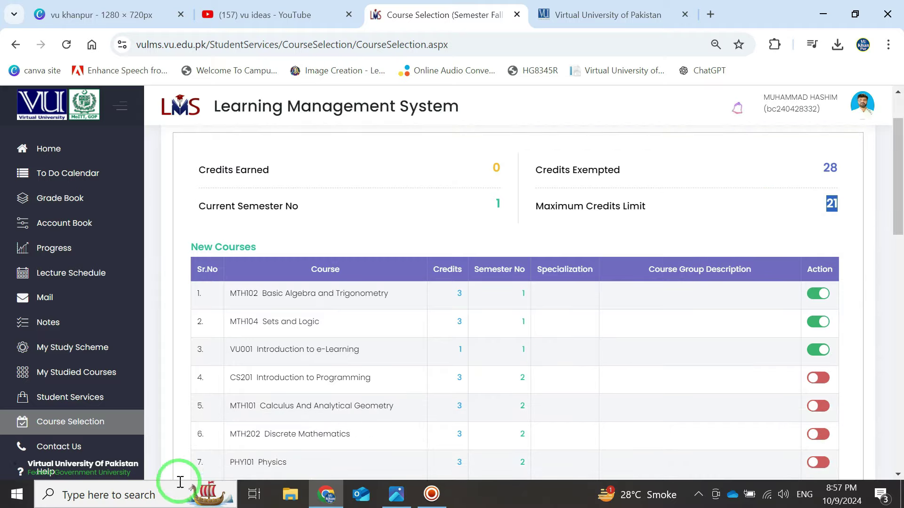
pyautogui.click(139, 496)
# - Launch Calculator and compute 134 − 28 to get 106
pyautogui.write('ca')
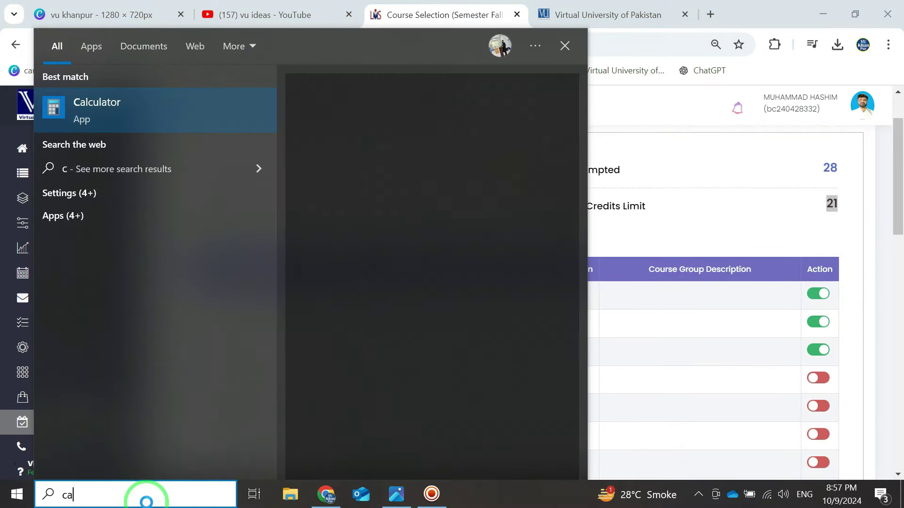
pyautogui.press('Return')
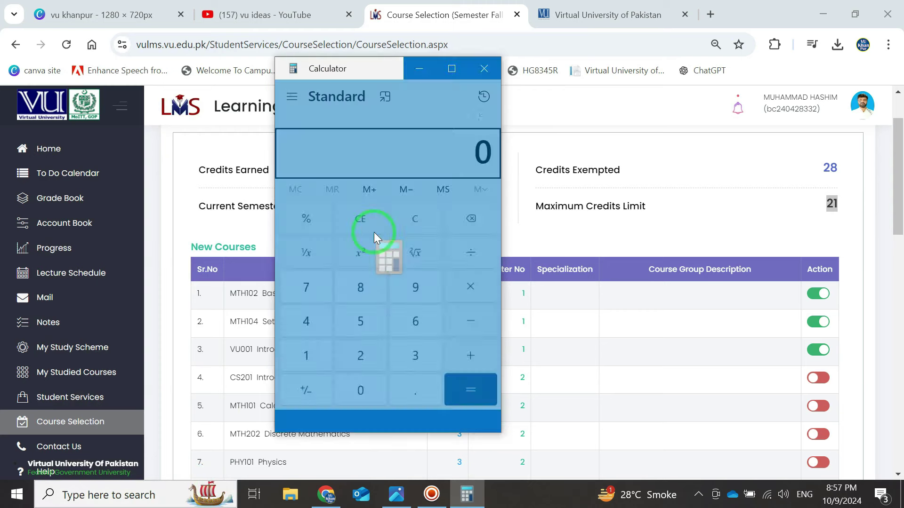
pyautogui.click(305, 375)
pyautogui.click(397, 377)
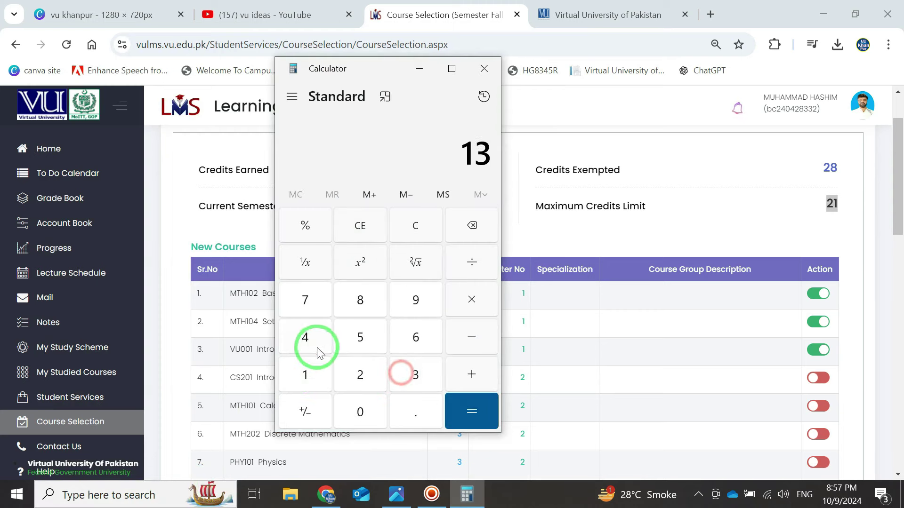
pyautogui.click(308, 342)
pyautogui.click(468, 342)
pyautogui.click(368, 366)
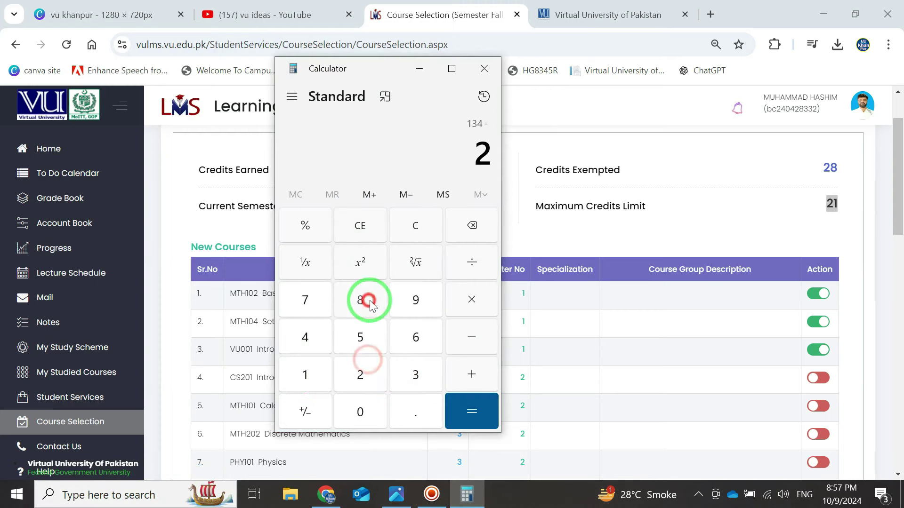
pyautogui.click(369, 300)
pyautogui.click(488, 401)
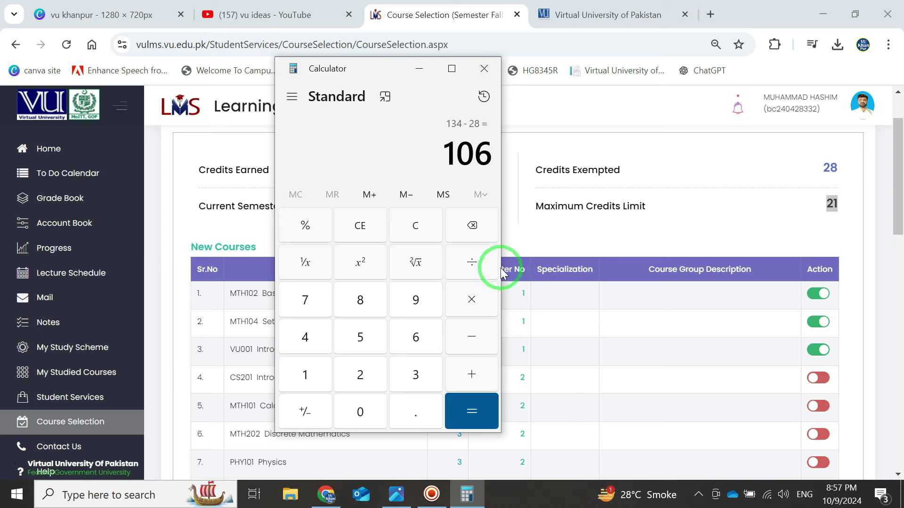
# - Divide 106 by 21 (about 5.05), then close Calculator
pyautogui.doubleClick(837, 169)
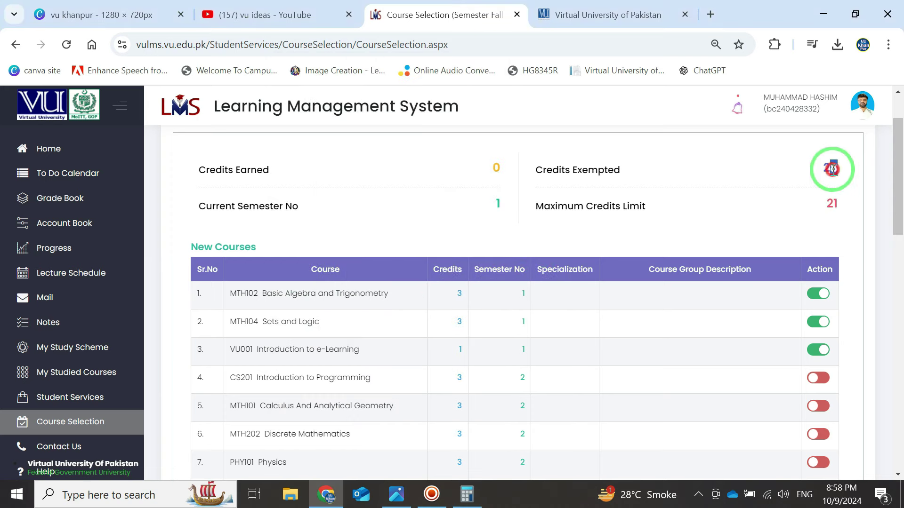
pyautogui.click(474, 502)
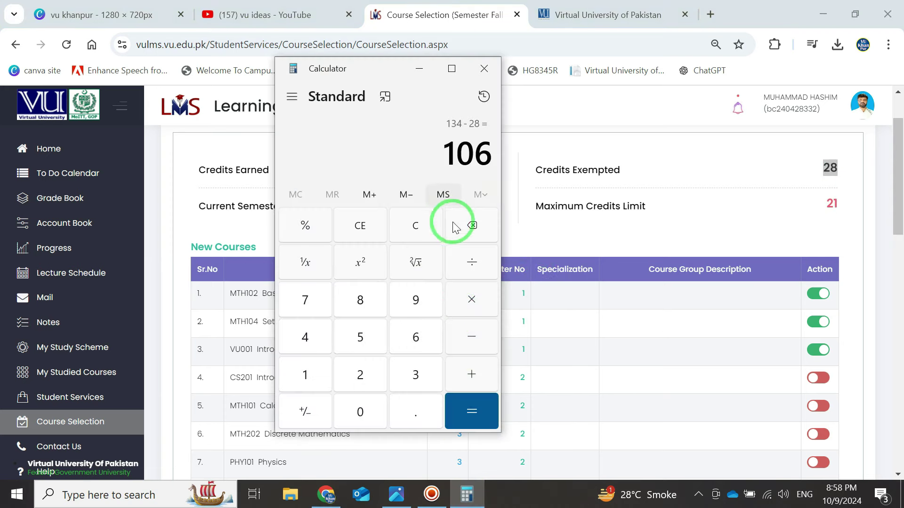
pyautogui.click(473, 262)
pyautogui.click(359, 375)
pyautogui.click(303, 375)
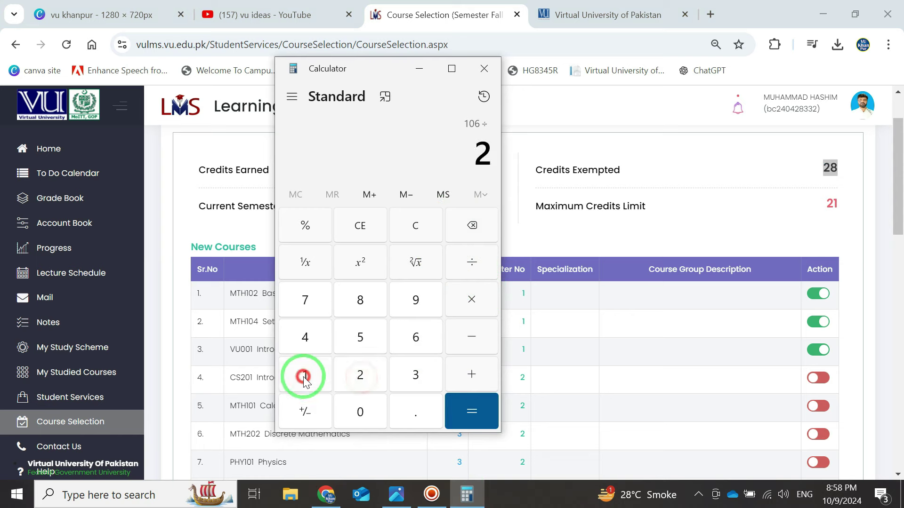
pyautogui.click(464, 425)
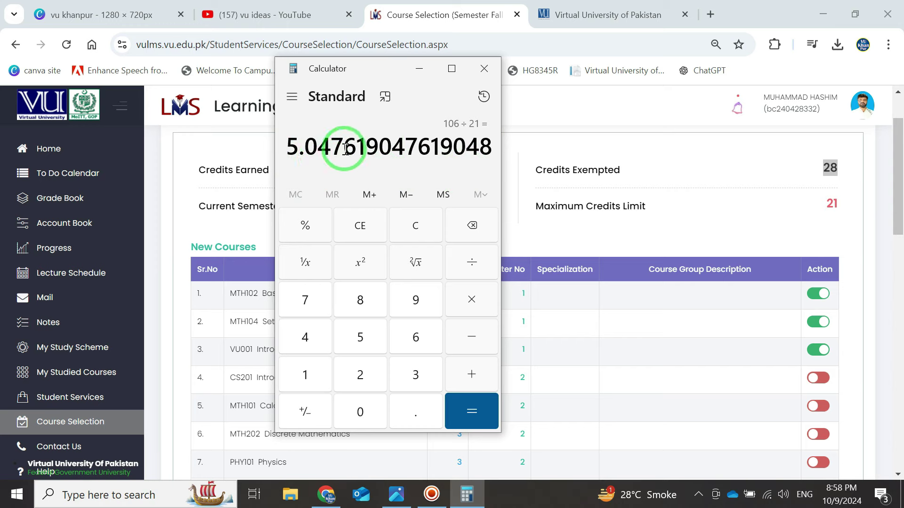
pyautogui.click(484, 68)
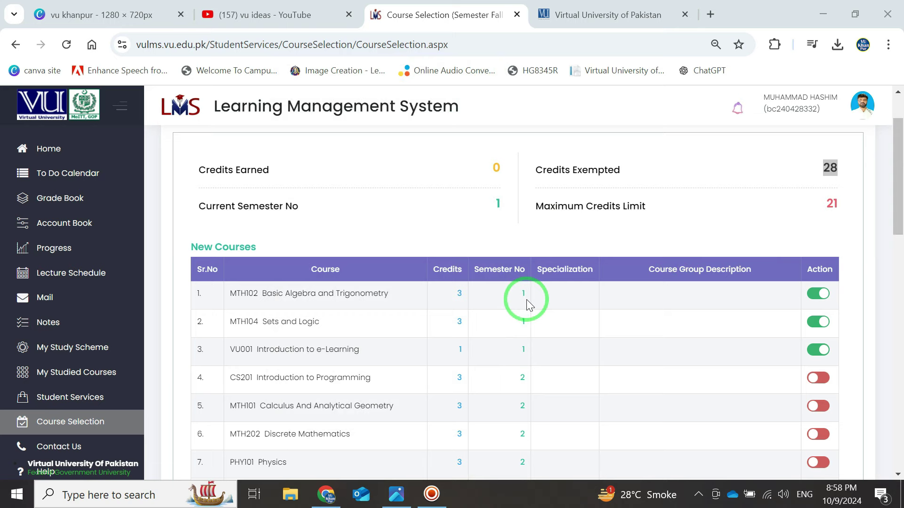
# - Switch on the enrollment toggles for MTH101 and MTH202
pyautogui.scroll(-1, 527, 303)
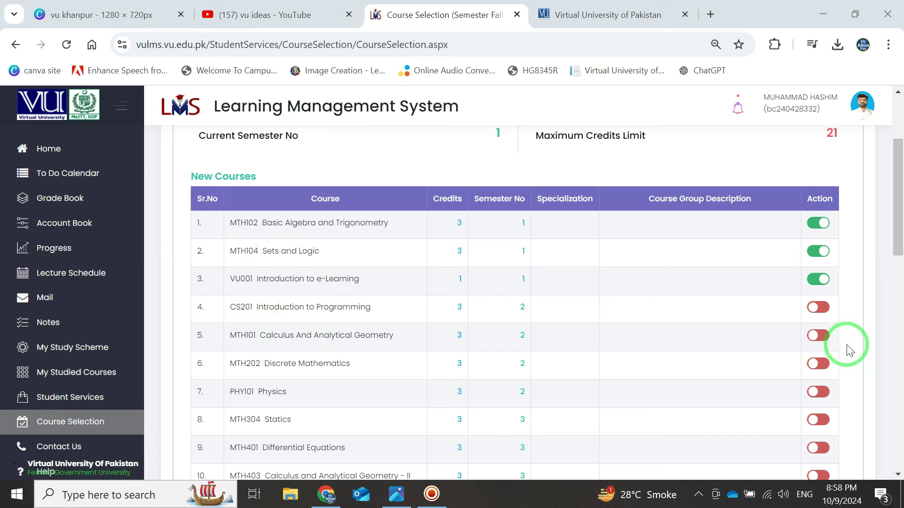
pyautogui.click(244, 307)
pyautogui.moveTo(244, 307); pyautogui.dragTo(390, 309)
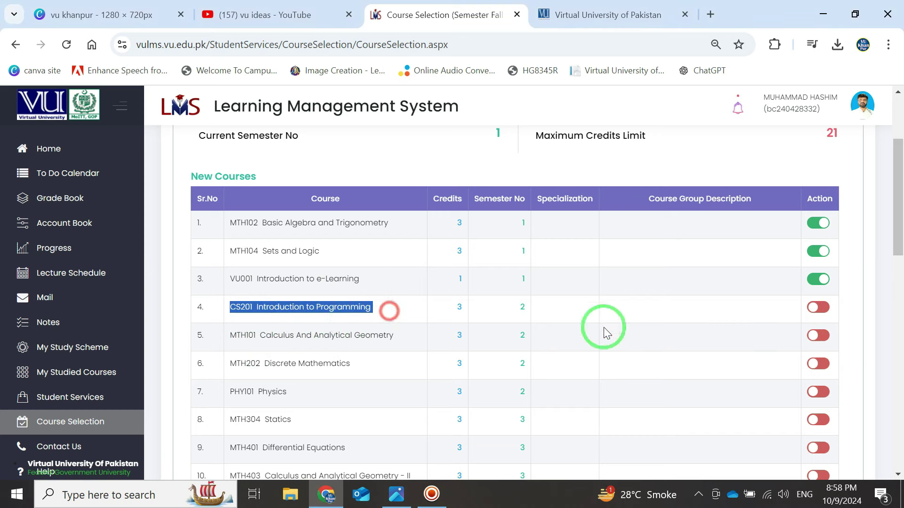
pyautogui.click(823, 340)
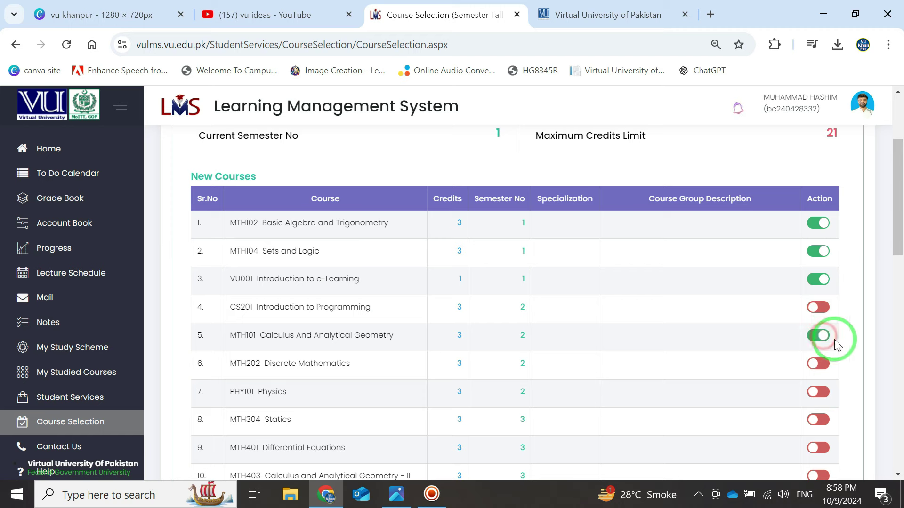
pyautogui.click(821, 368)
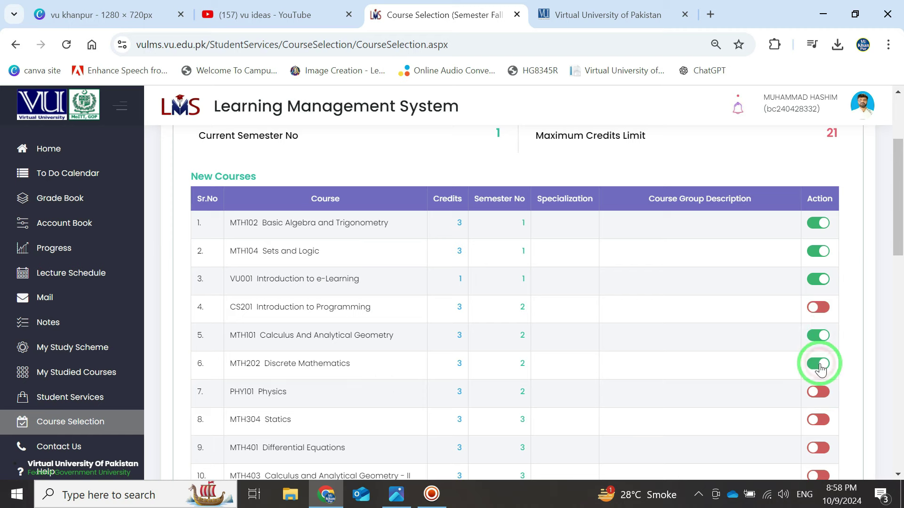
# - Check the credits of MTH304, MTH202 and MTH101 (3 each) and VU001 (1)
pyautogui.scroll(-1, 386, 363)
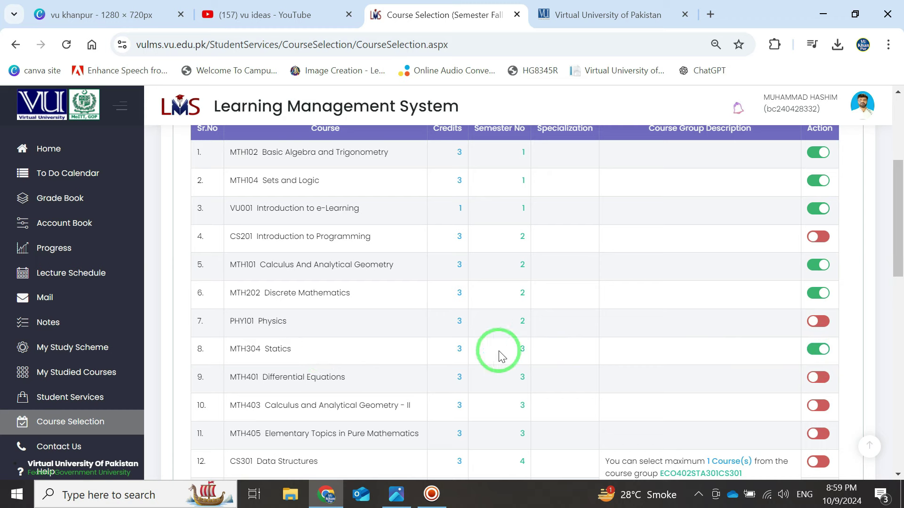
pyautogui.moveTo(461, 349); pyautogui.dragTo(475, 354)
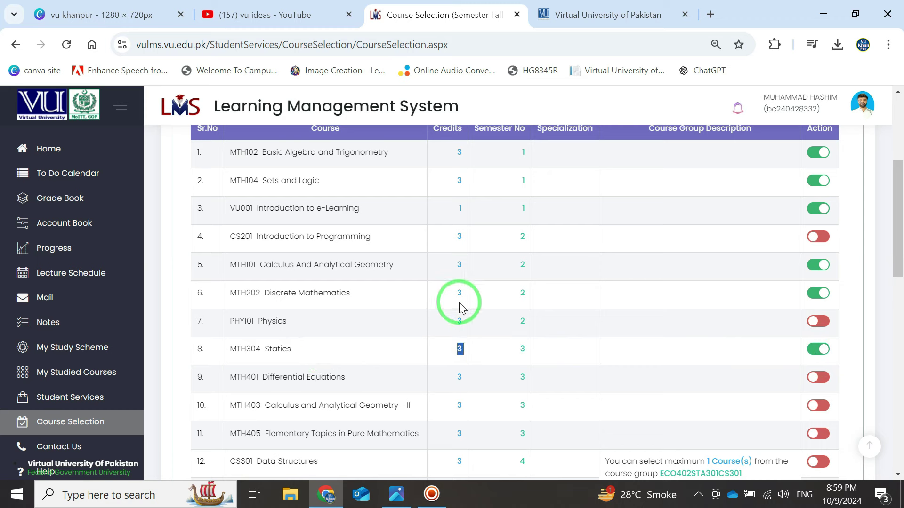
pyautogui.doubleClick(473, 291)
pyautogui.doubleClick(460, 265)
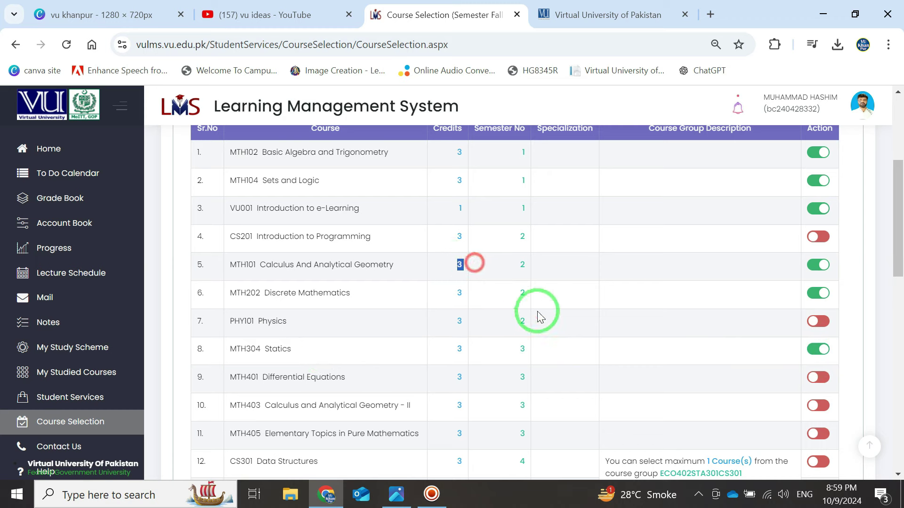
pyautogui.doubleClick(459, 212)
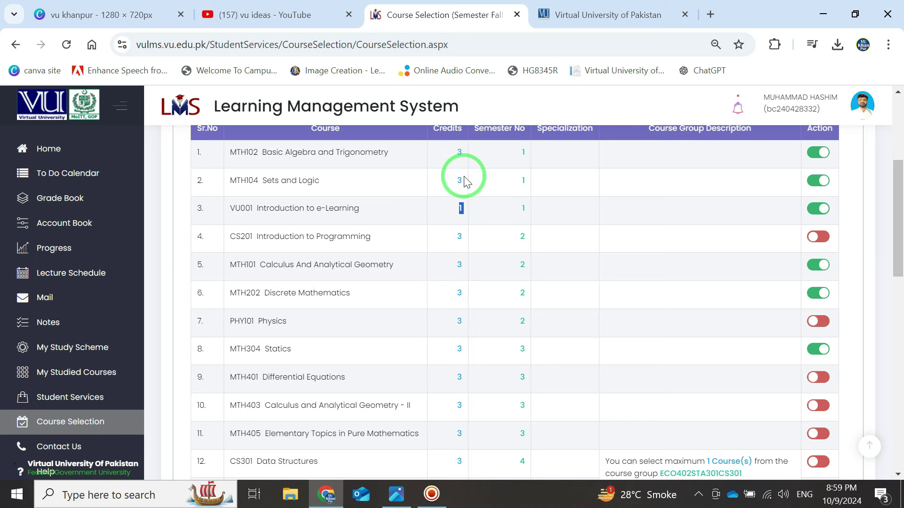
# - Review the course selection page and load the saved Fall 2024 courses onto the Home page
pyautogui.scroll(1, 462, 177)
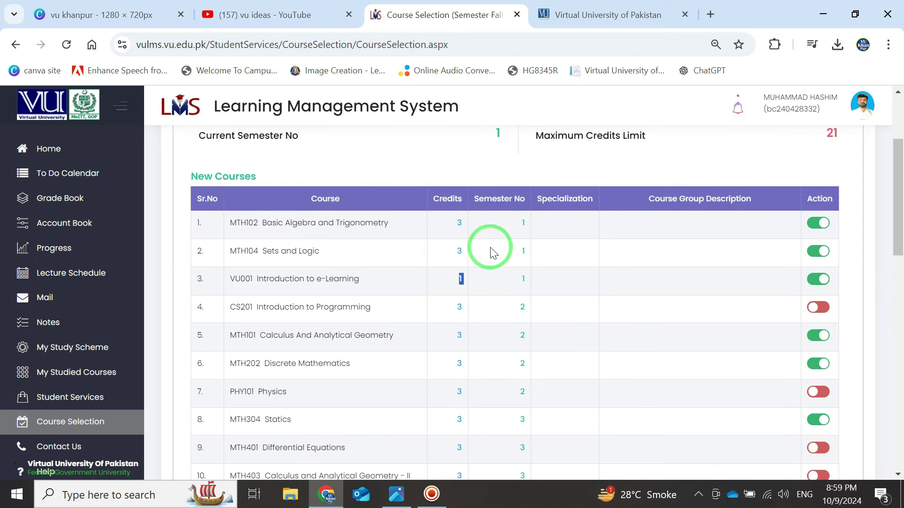
pyautogui.scroll(-3, 504, 251)
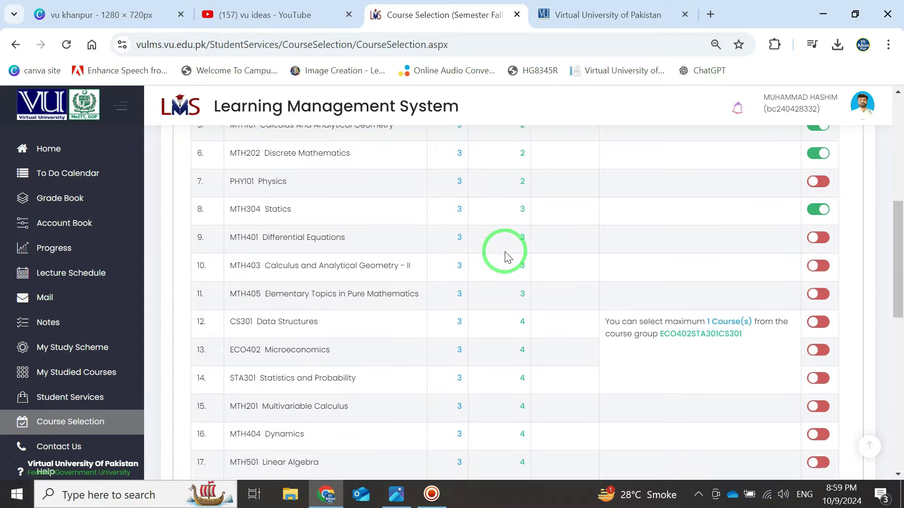
pyautogui.scroll(3, 758, 299)
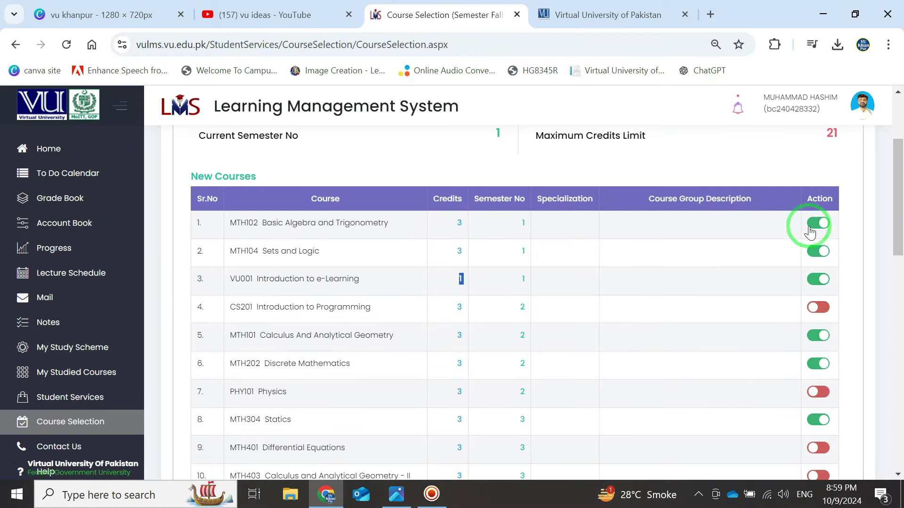
pyautogui.scroll(-1, 697, 262)
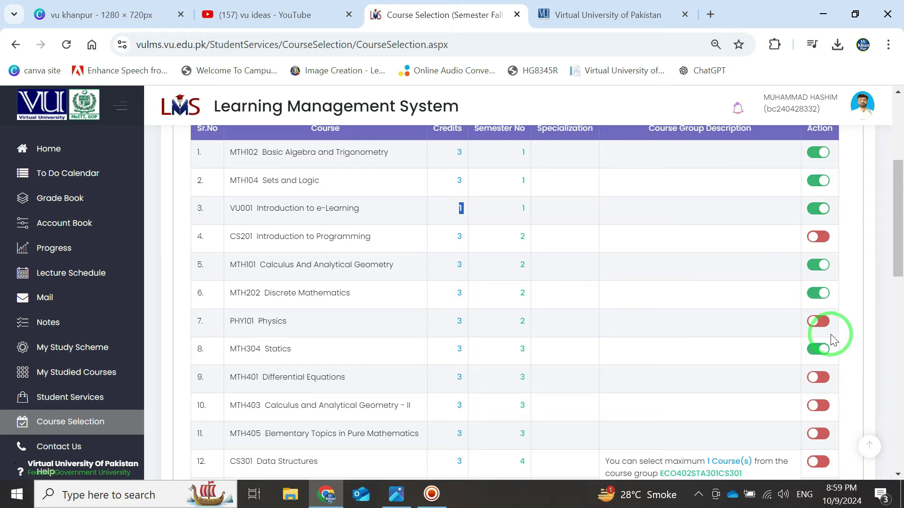
pyautogui.scroll(-1, 723, 284)
pyautogui.scroll(3, 682, 290)
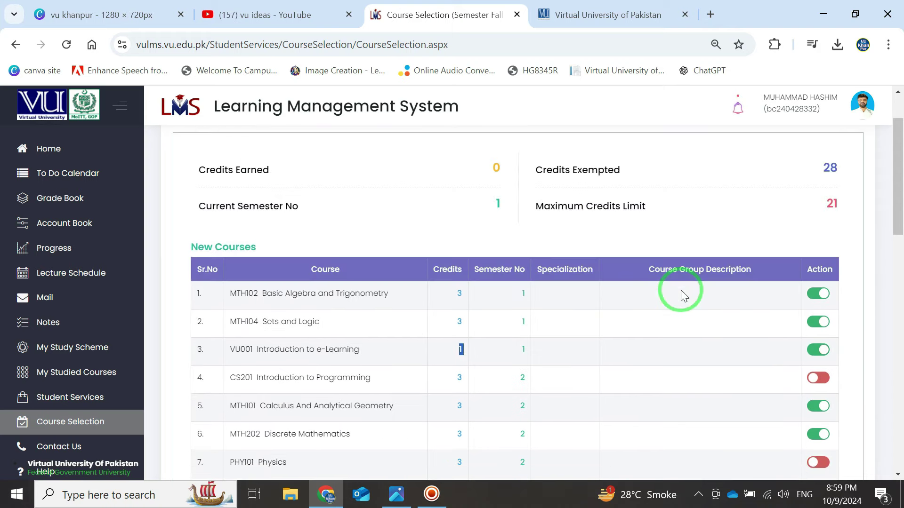
pyautogui.scroll(-2, 693, 297)
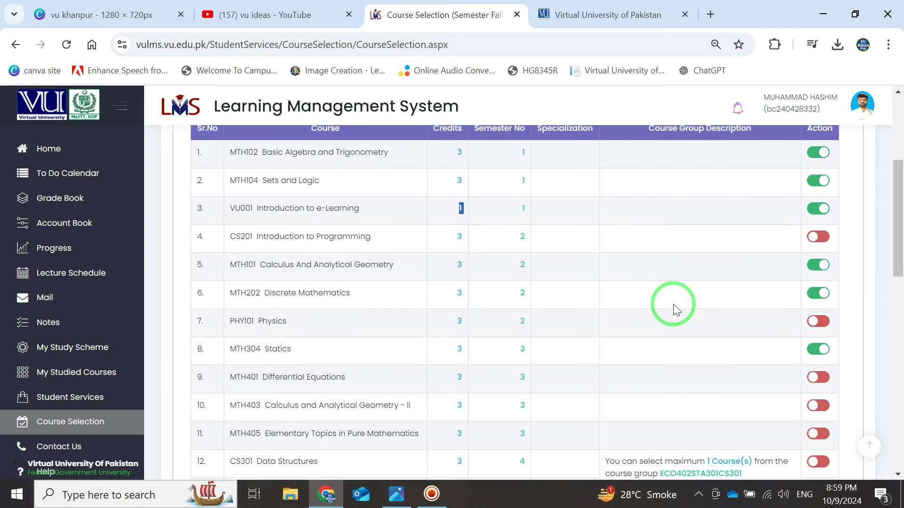
pyautogui.scroll(-1, 666, 307)
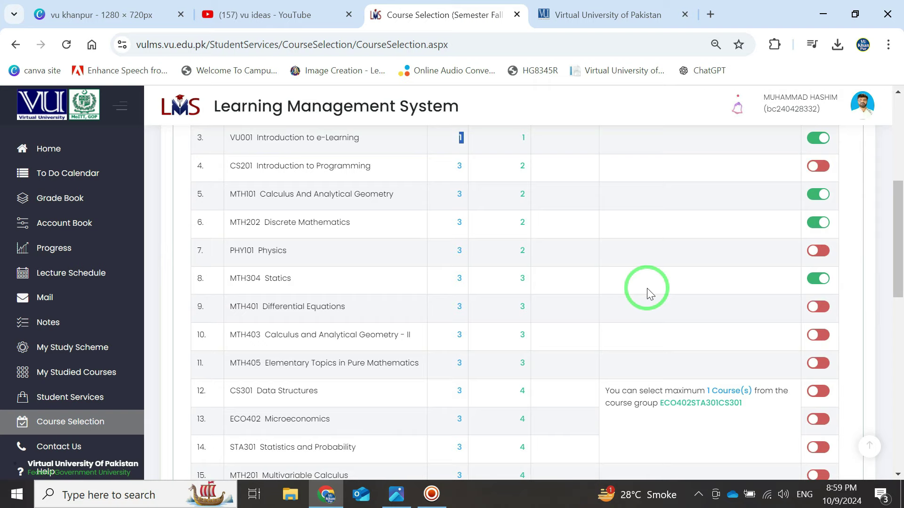
pyautogui.scroll(2, 646, 291)
pyautogui.scroll(-1, 683, 320)
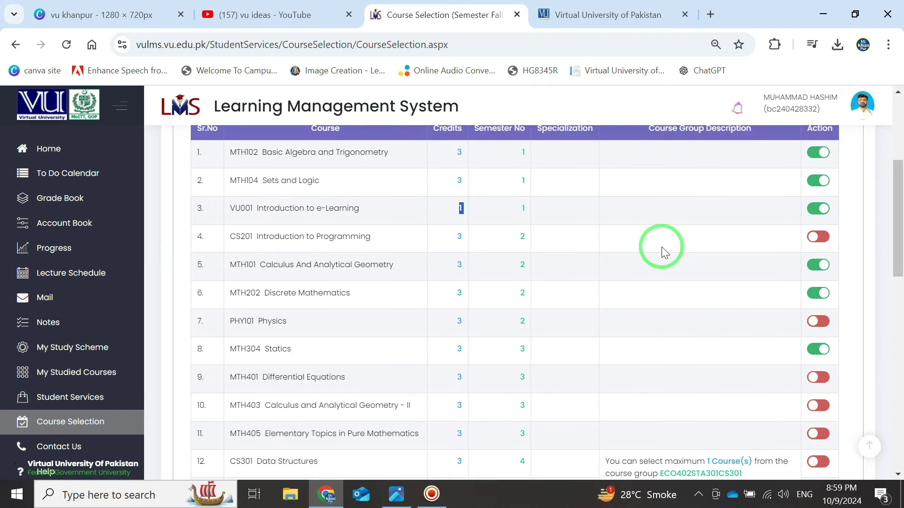
pyautogui.scroll(-4, 732, 312)
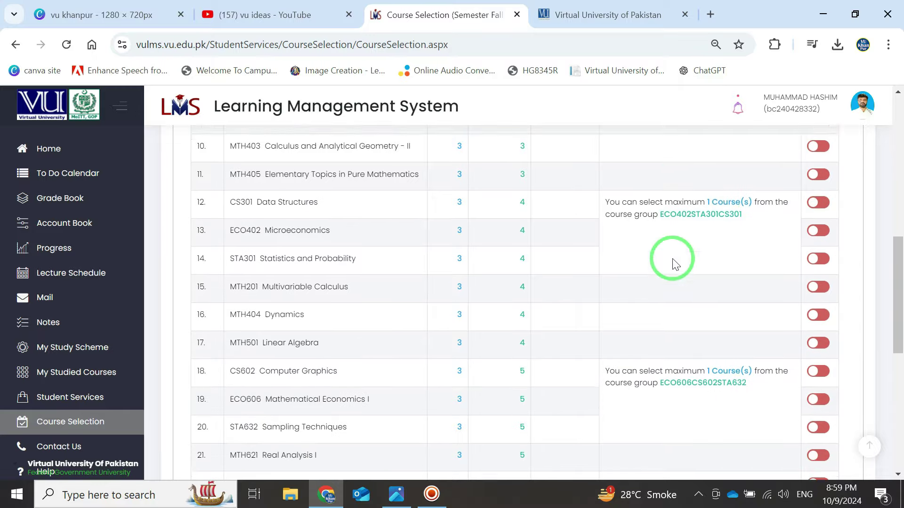
pyautogui.scroll(-5, 660, 233)
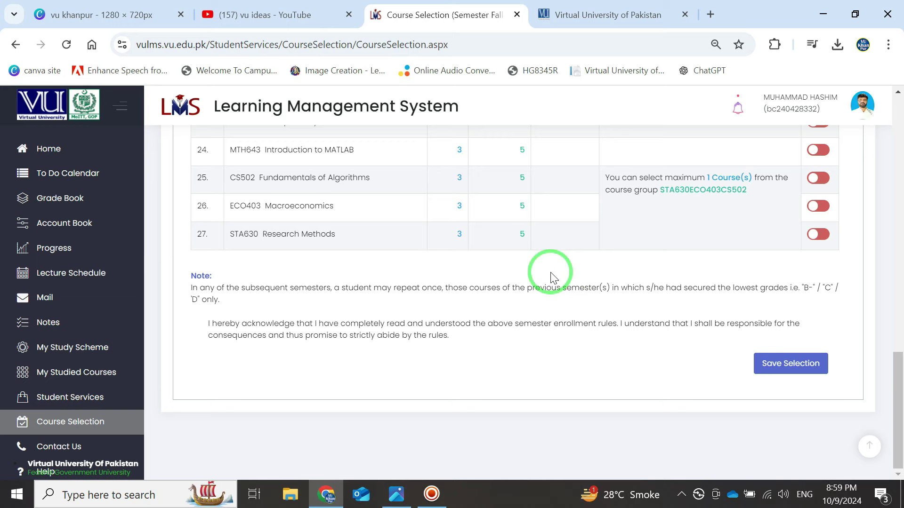
pyautogui.scroll(5, 518, 281)
pyautogui.scroll(-3, 721, 273)
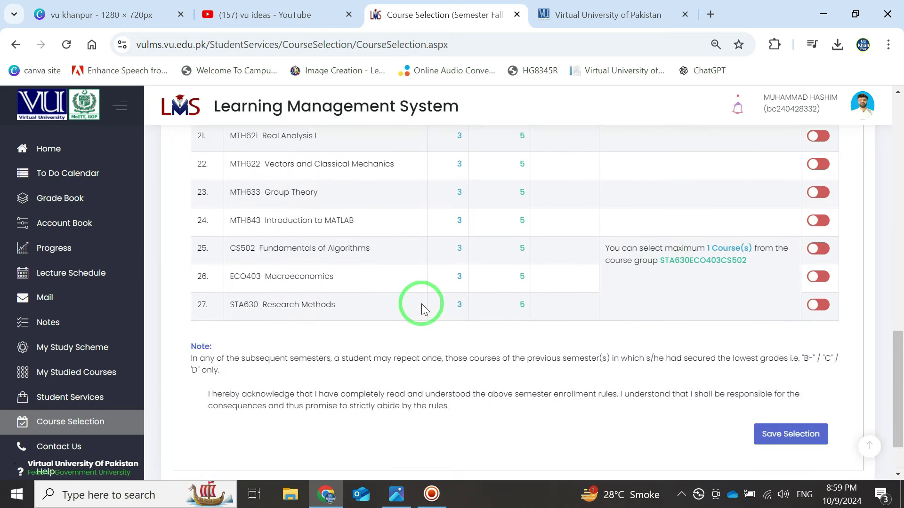
pyautogui.scroll(10, 421, 304)
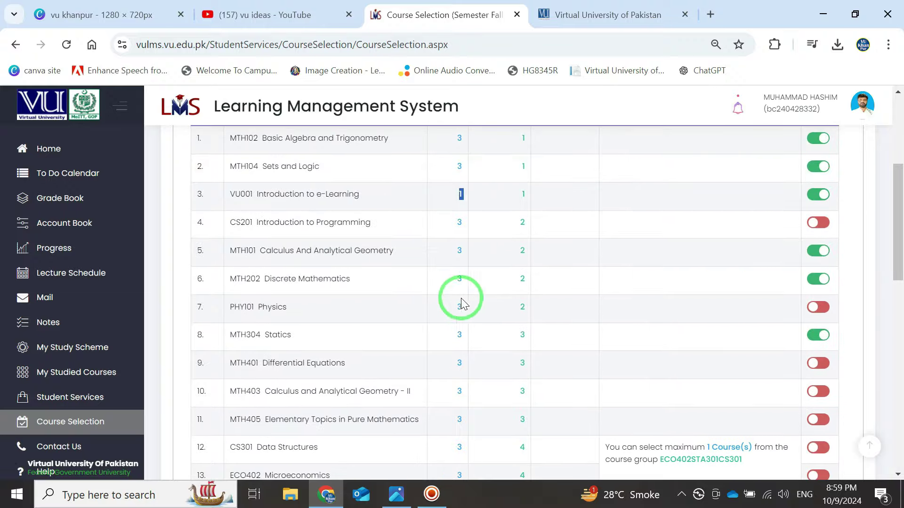
pyautogui.scroll(1, 460, 303)
pyautogui.scroll(-5, 459, 305)
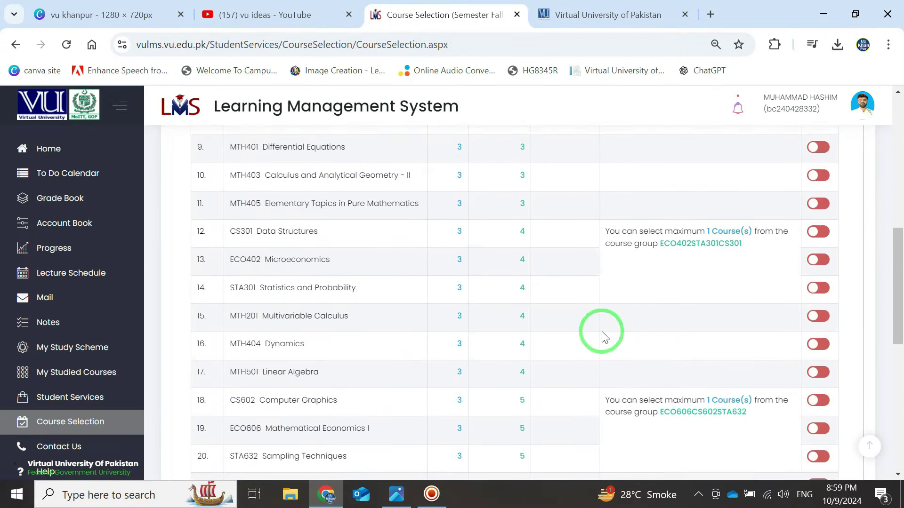
pyautogui.scroll(-3, 659, 304)
pyautogui.scroll(-3, 565, 299)
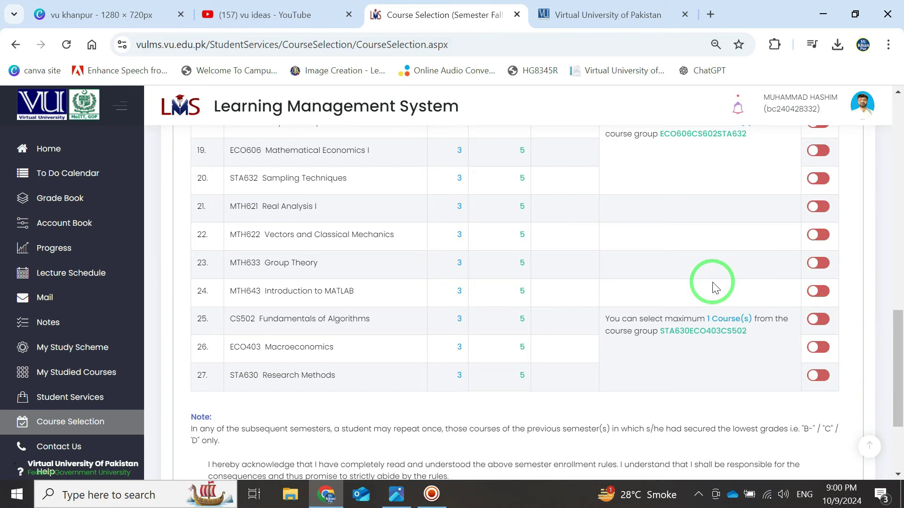
pyautogui.scroll(-3, 502, 317)
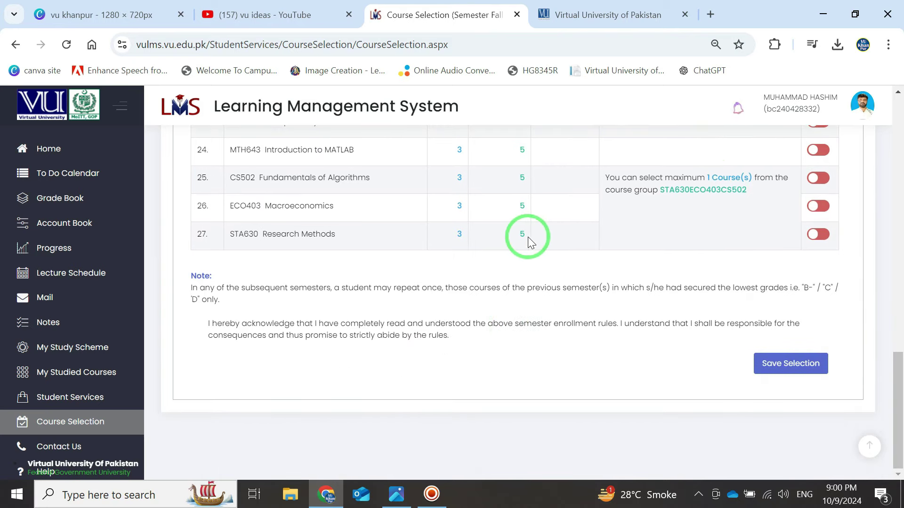
pyautogui.scroll(2, 529, 238)
pyautogui.scroll(2, 527, 317)
pyautogui.scroll(-4, 526, 318)
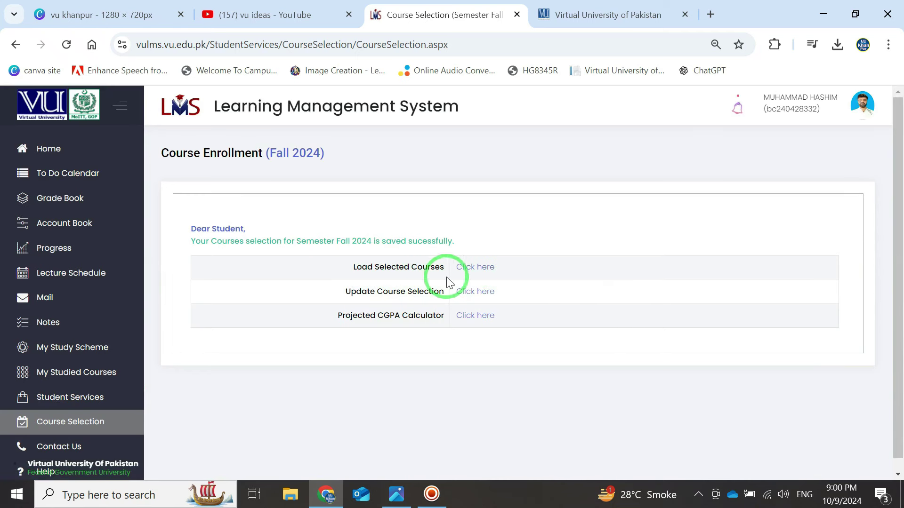
pyautogui.click(472, 267)
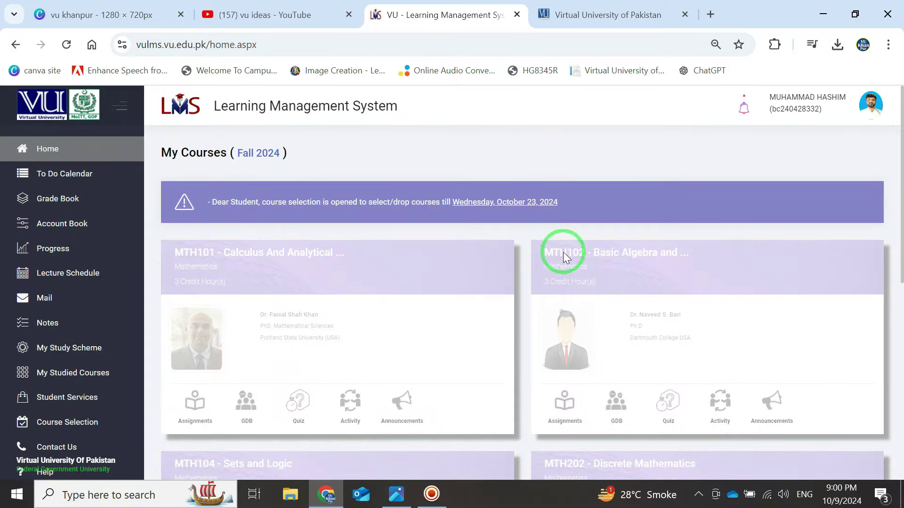
pyautogui.scroll(-2, 549, 236)
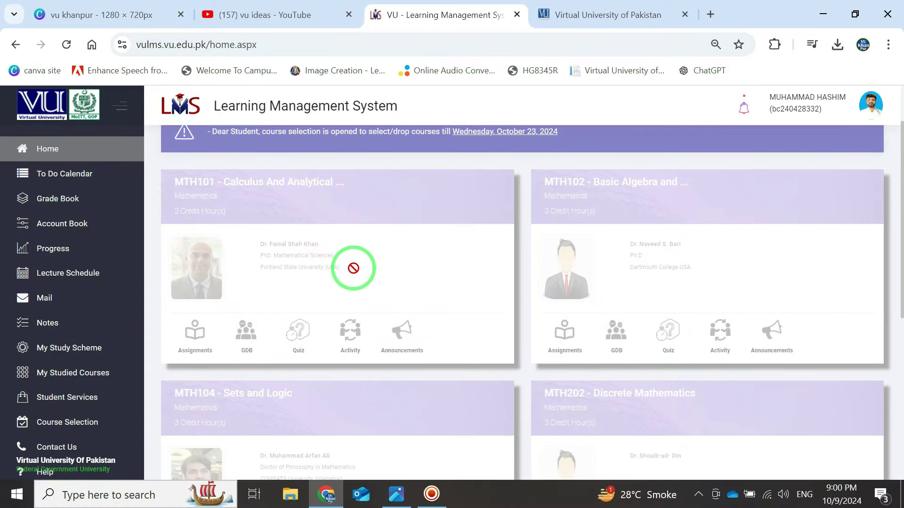
pyautogui.scroll(-2, 353, 269)
pyautogui.scroll(-5, 442, 251)
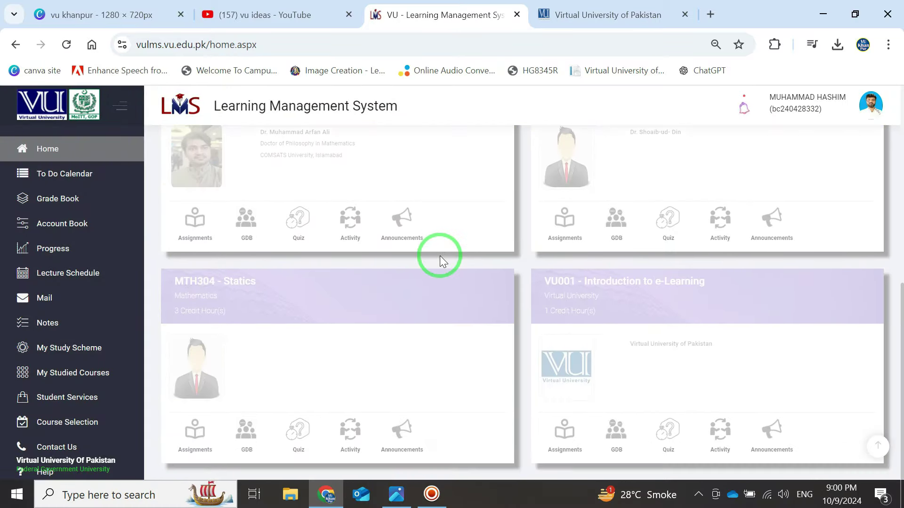
pyautogui.scroll(4, 439, 255)
pyautogui.scroll(3, 622, 268)
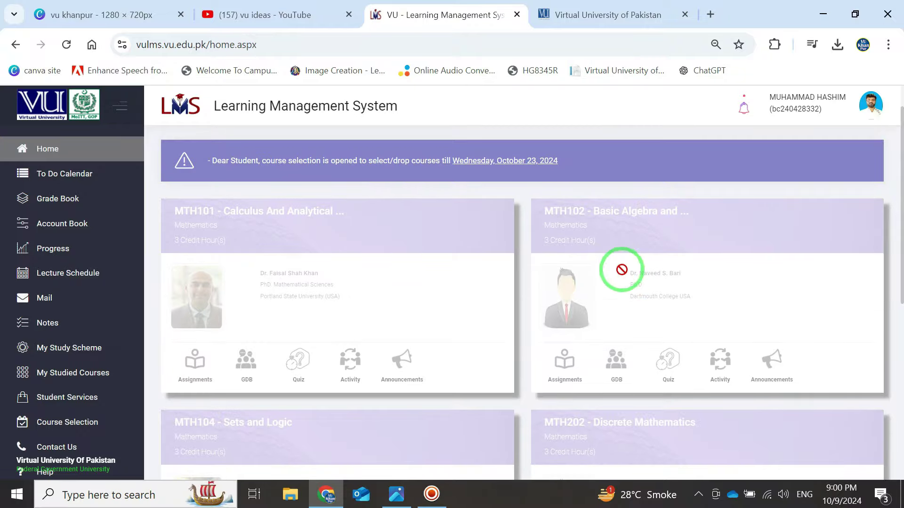
pyautogui.scroll(-3, 394, 334)
pyautogui.scroll(-4, 601, 329)
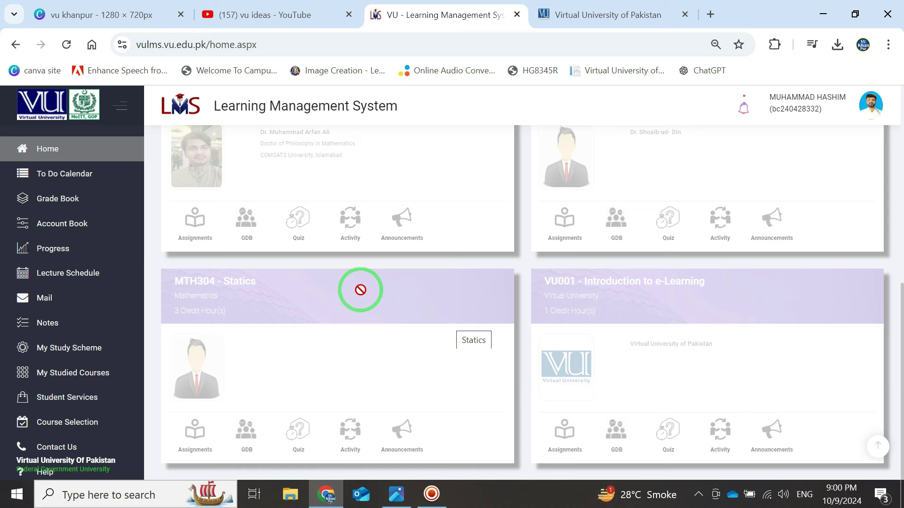
pyautogui.scroll(6, 359, 301)
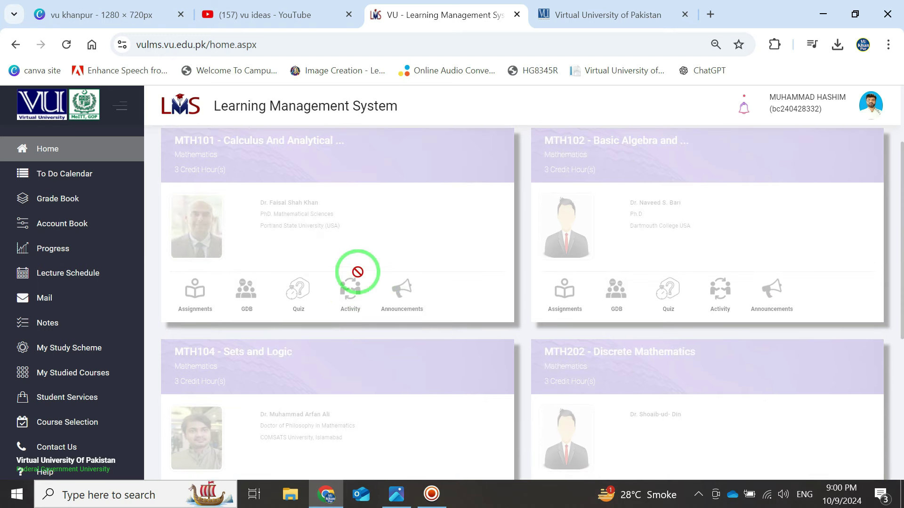